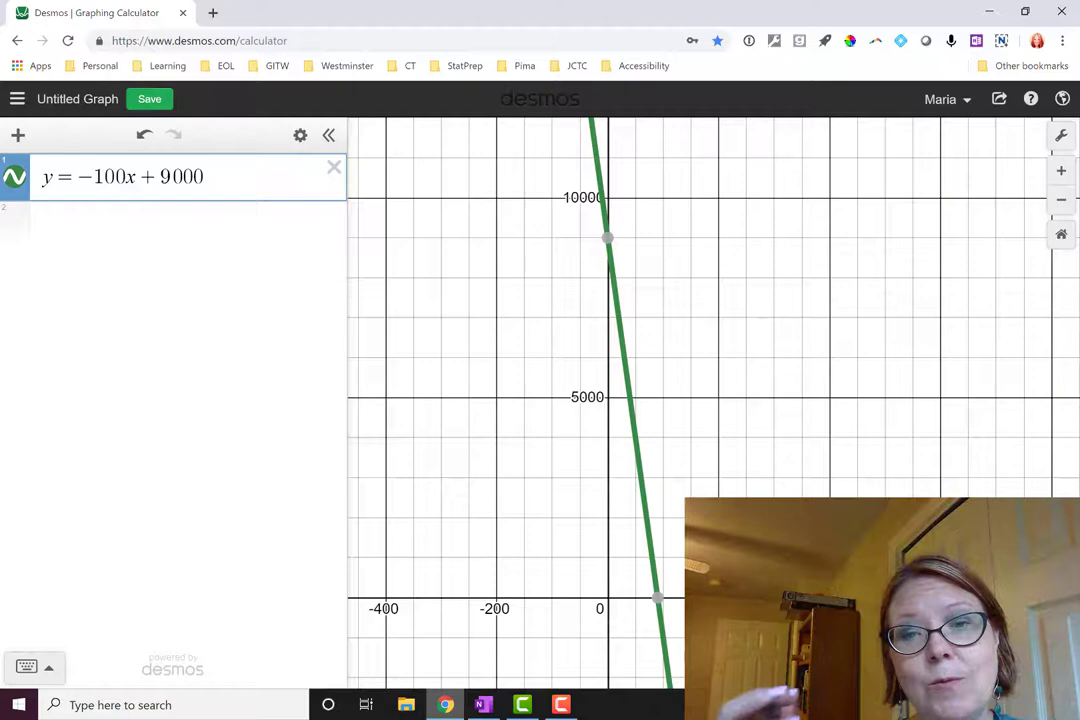
Step: Label both intercepts of the line y = −100x + 9000 and convert the equation into a table of values
{"action": "left_click", "coordinate": [607, 238]}
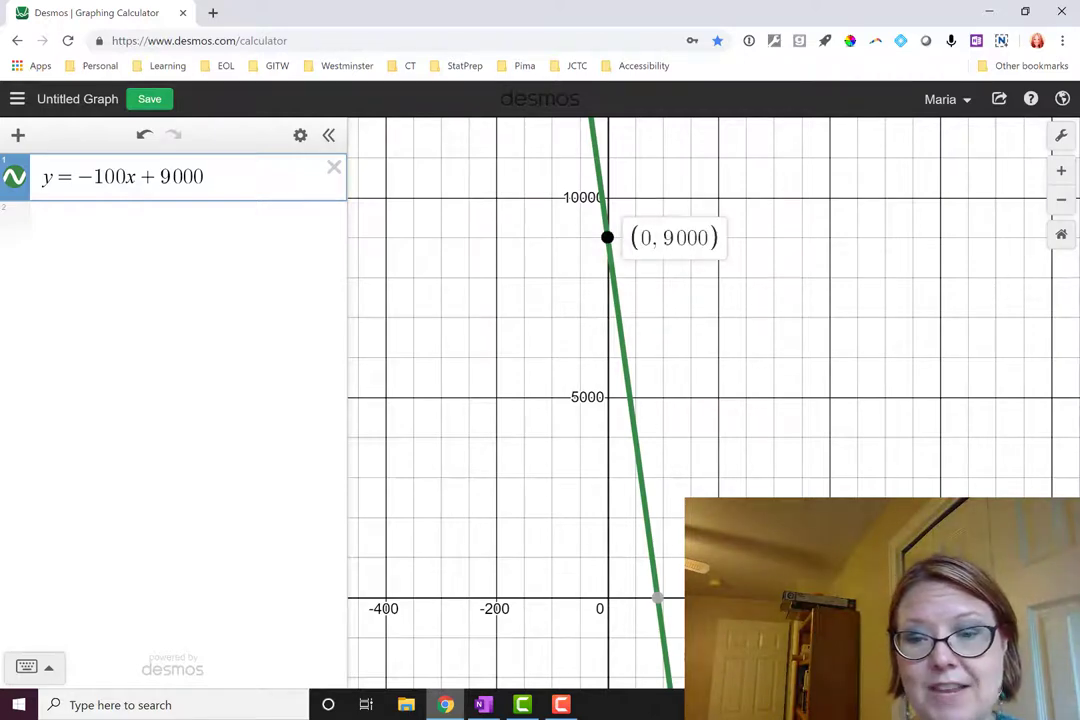
{"action": "left_click", "coordinate": [656, 597]}
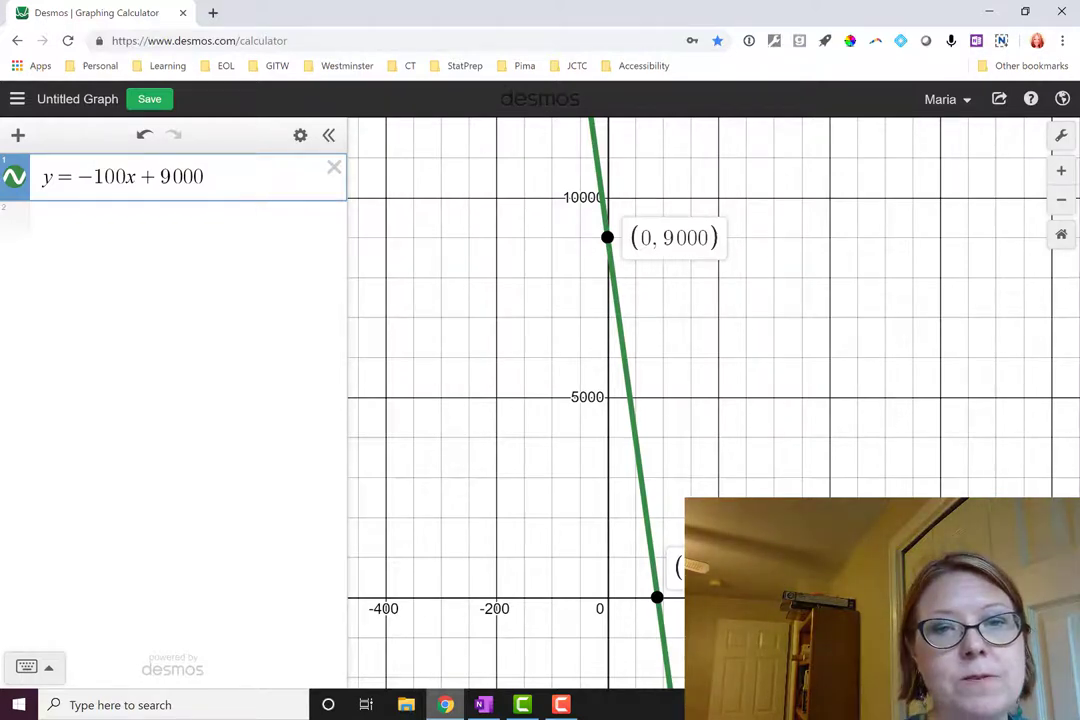
{"action": "left_click", "coordinate": [300, 135]}
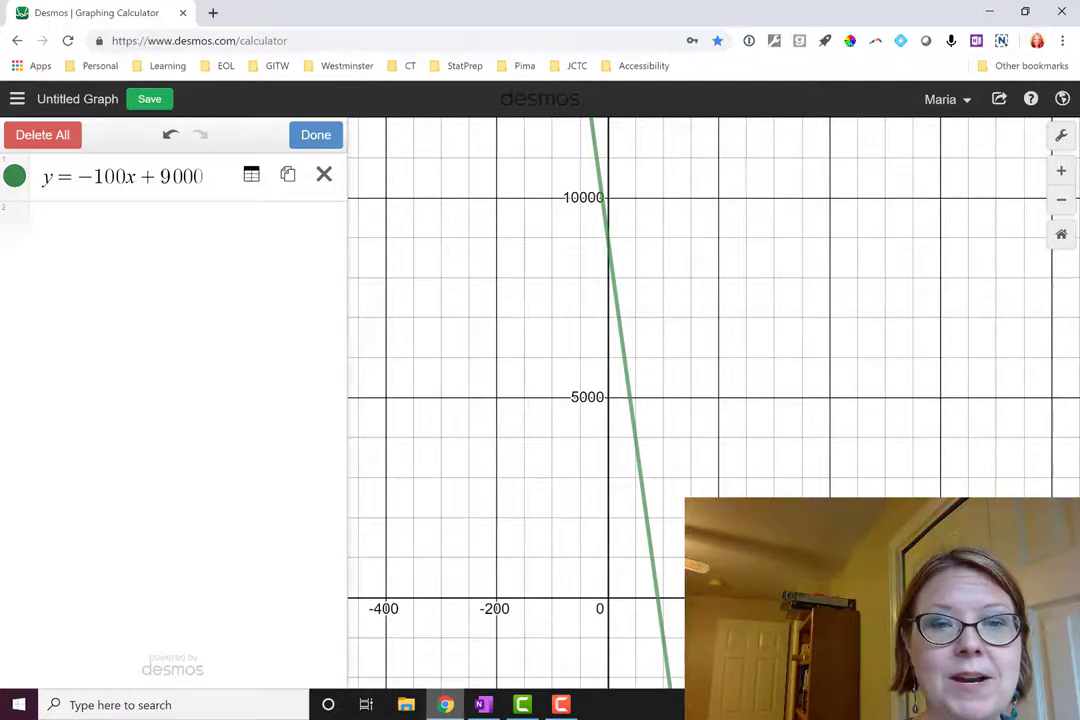
{"action": "left_click", "coordinate": [251, 174]}
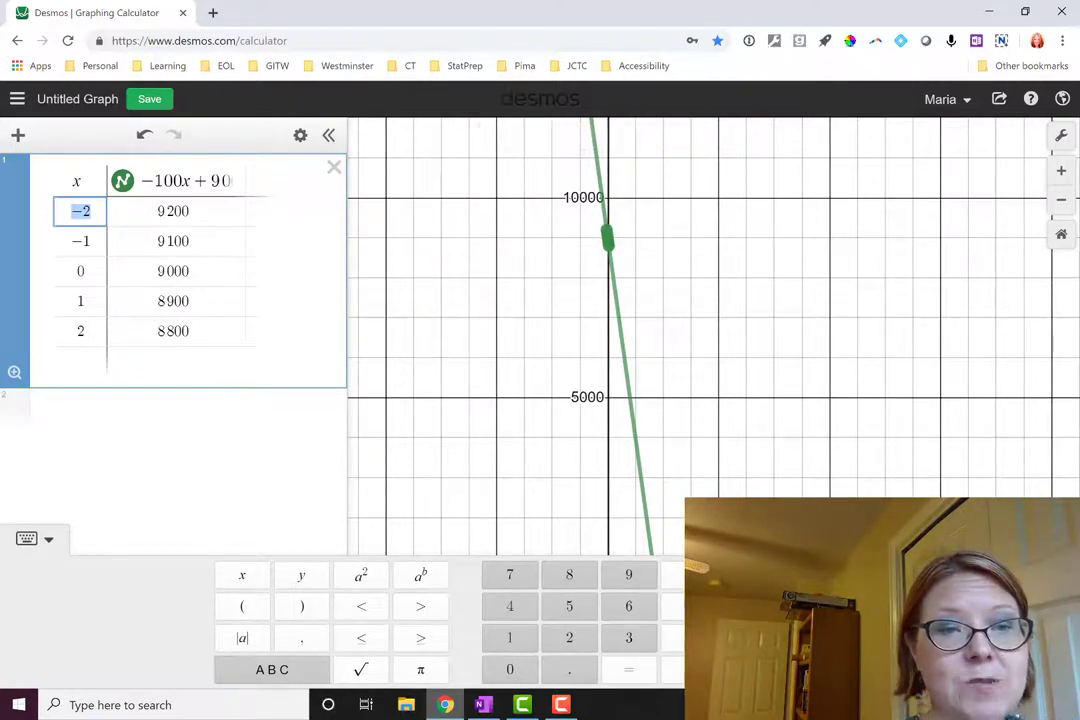
{"action": "key", "text": "Escape"}
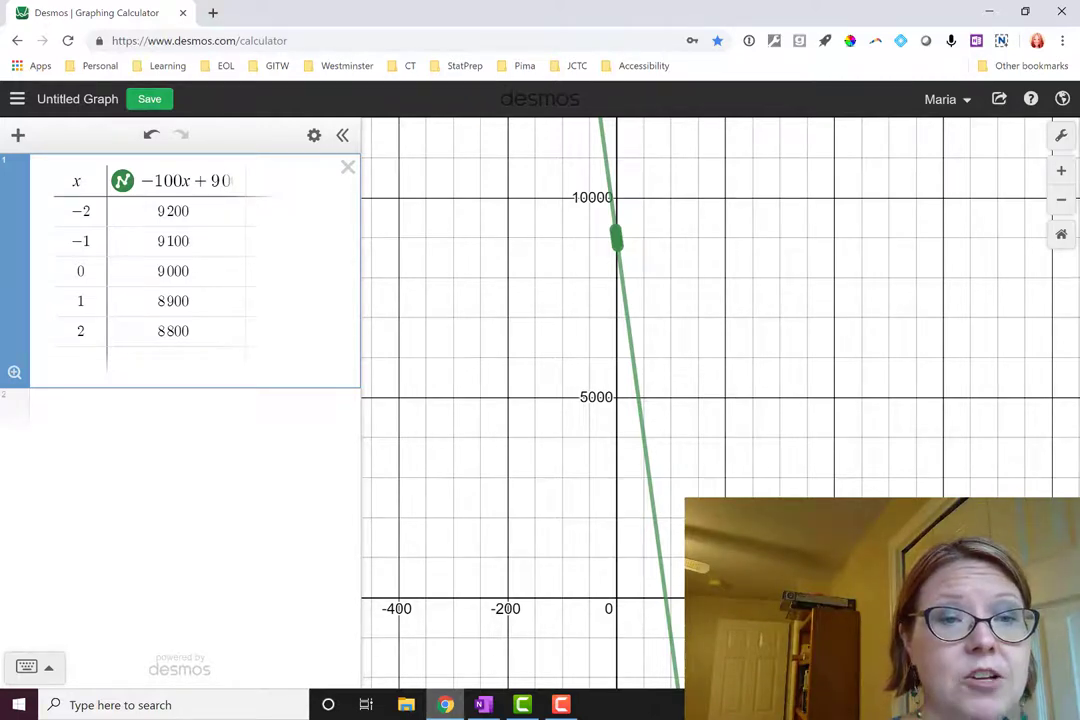
Step: Change the first two x values in the table to 50 and 100
{"action": "left_click", "coordinate": [80, 211]}
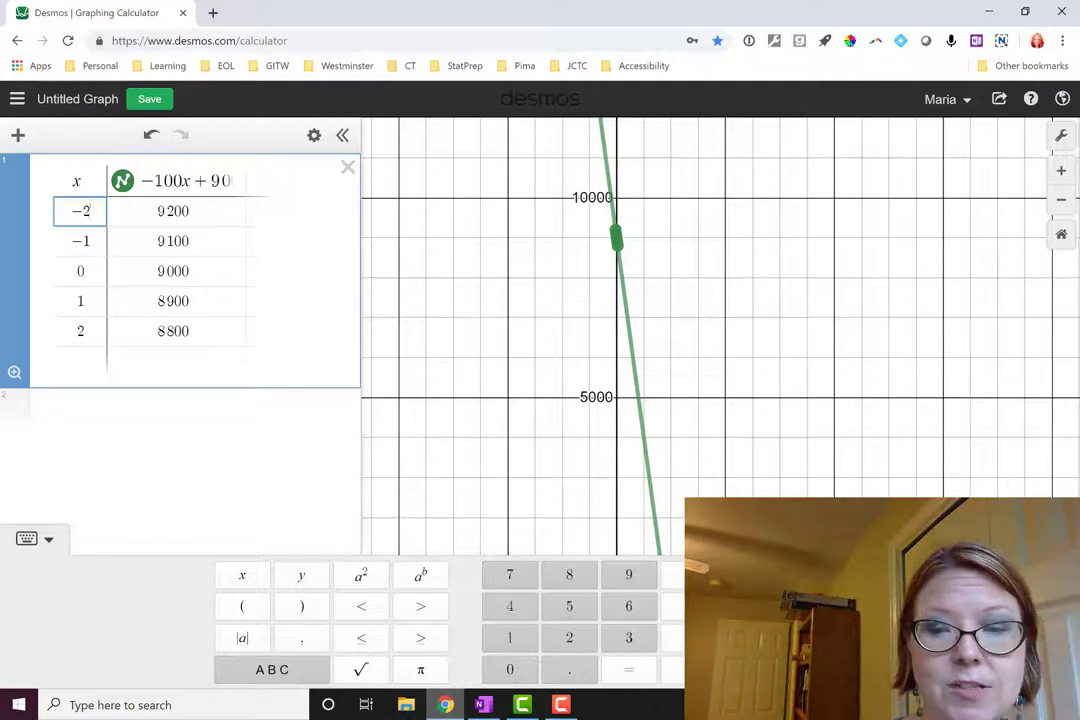
{"action": "key", "text": "BackSpace"}
{"action": "key", "text": "BackSpace"}
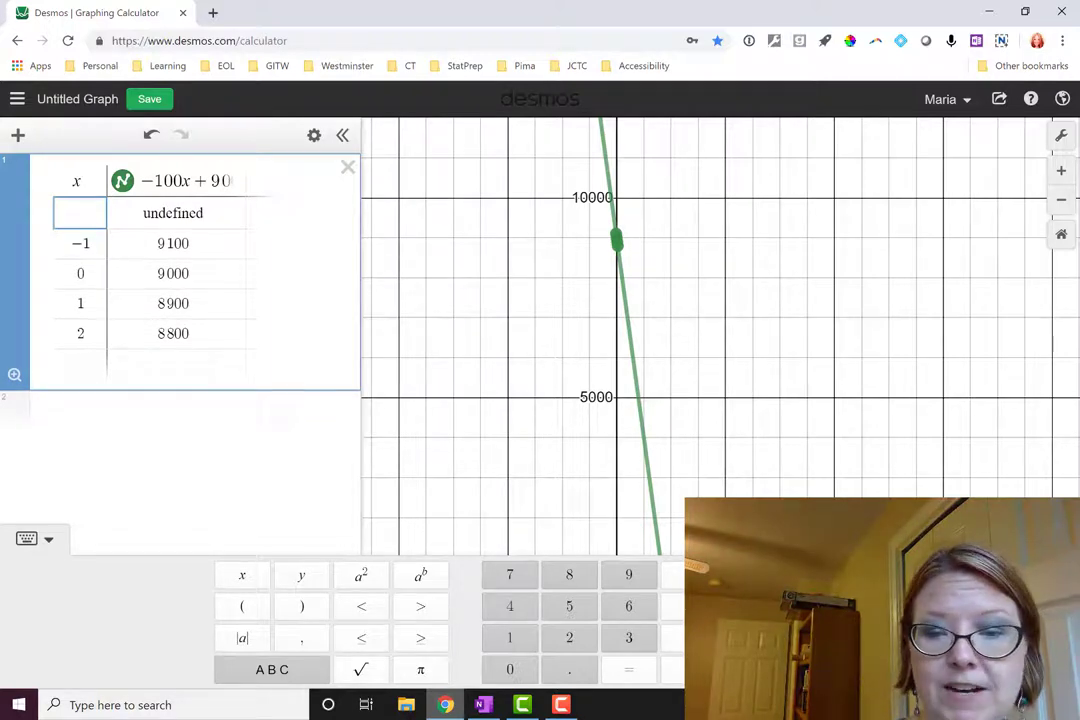
{"action": "type", "text": "50"}
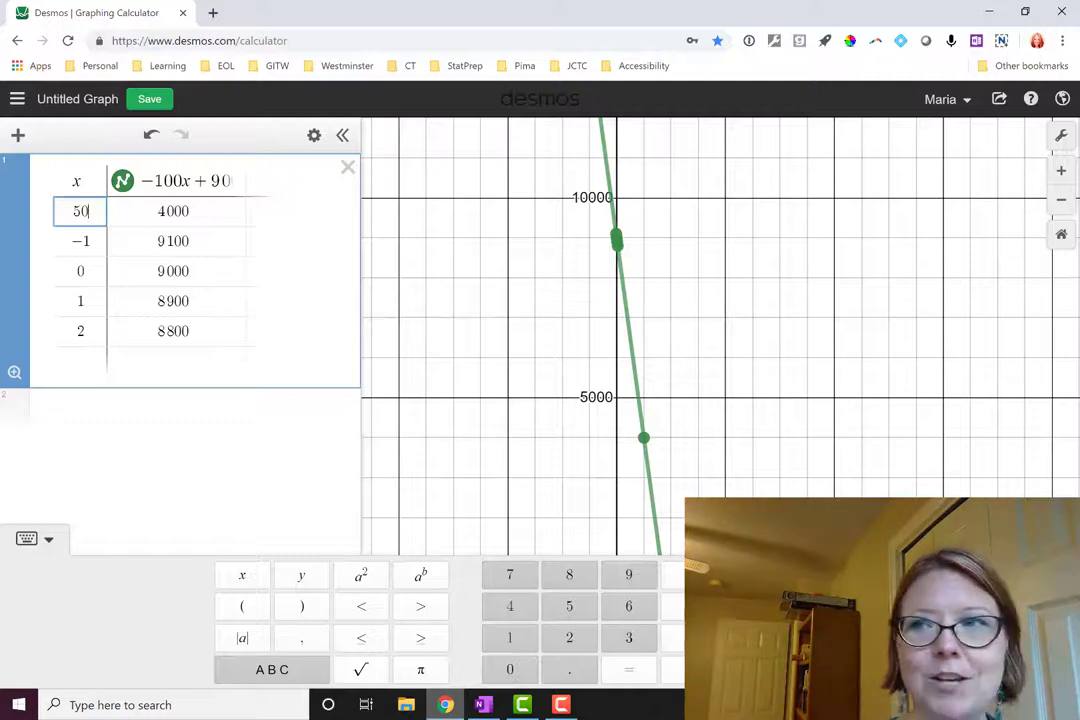
{"action": "left_click", "coordinate": [84, 271]}
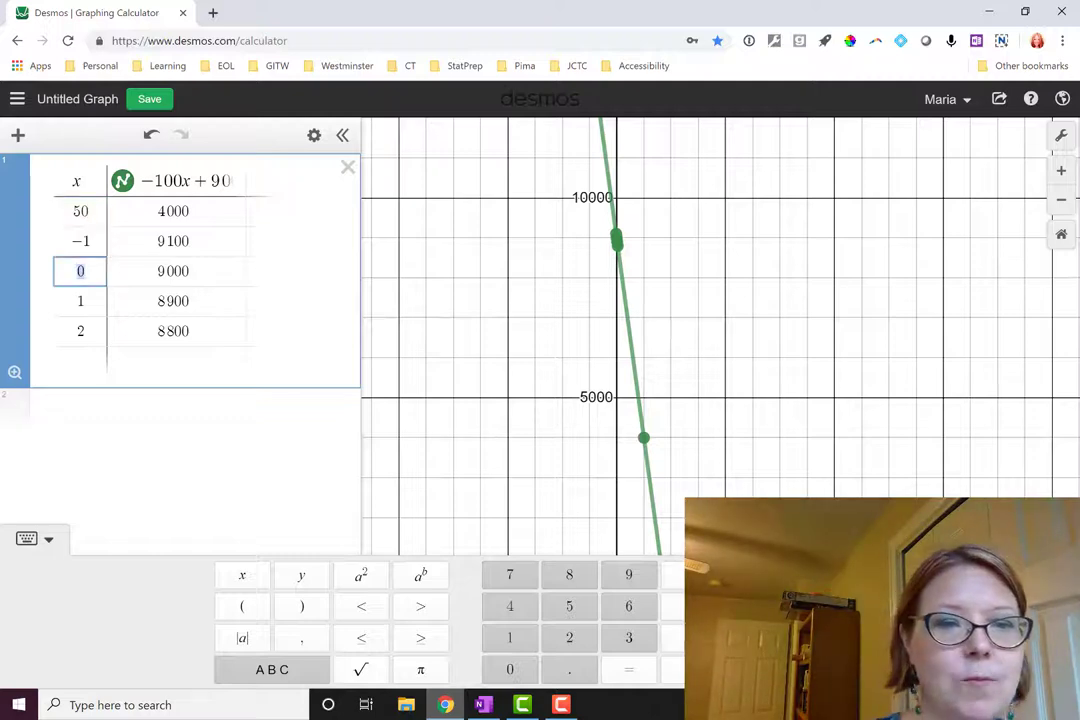
{"action": "left_click", "coordinate": [88, 241]}
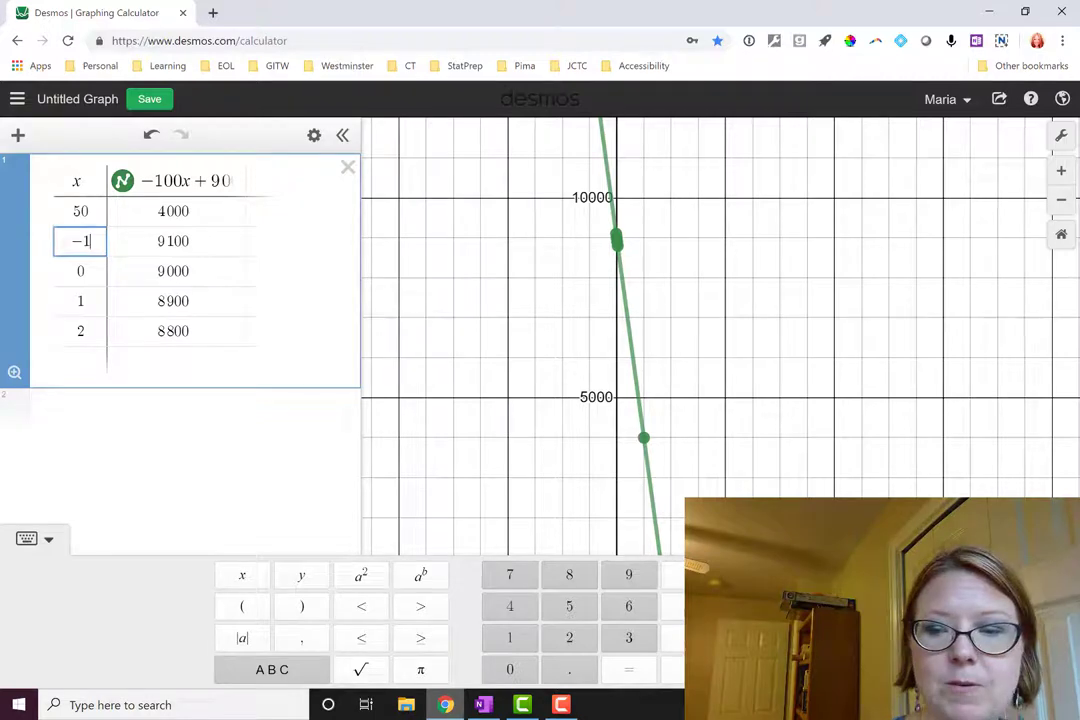
{"action": "key", "text": "BackSpace"}
{"action": "key", "text": "BackSpace"}
{"action": "type", "text": "100"}
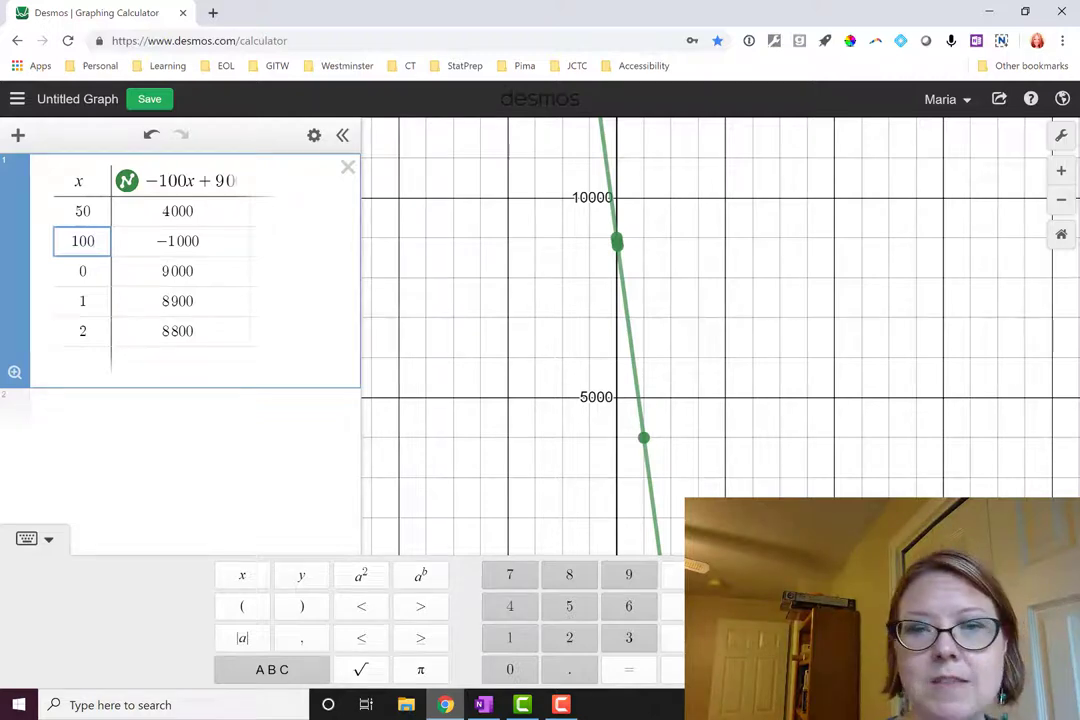
Step: Hide the table column's graph and show it again
{"action": "scroll", "coordinate": [640, 215], "scroll_direction": "up", "scroll_amount": 5}
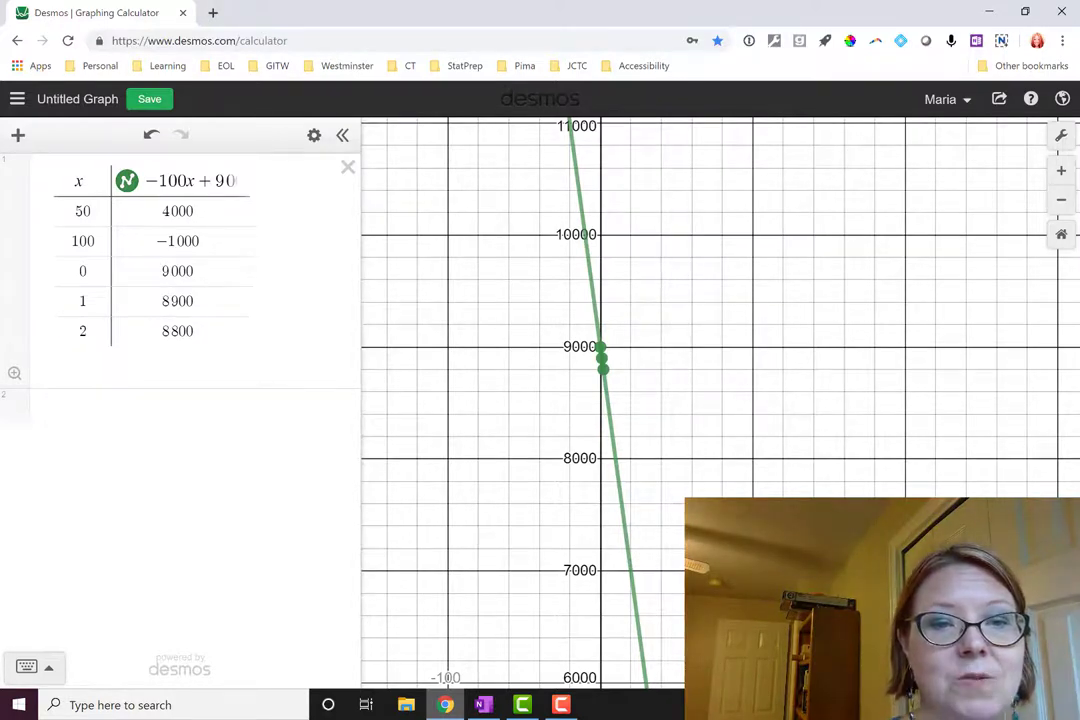
{"action": "left_click", "coordinate": [127, 181]}
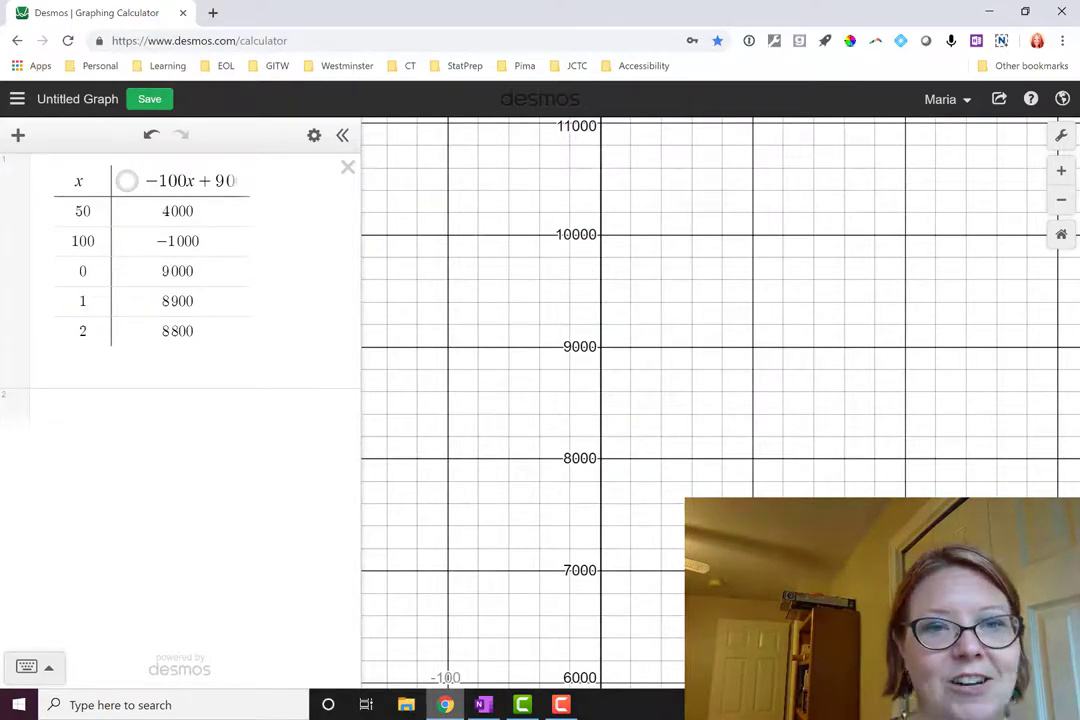
{"action": "left_click", "coordinate": [126, 180]}
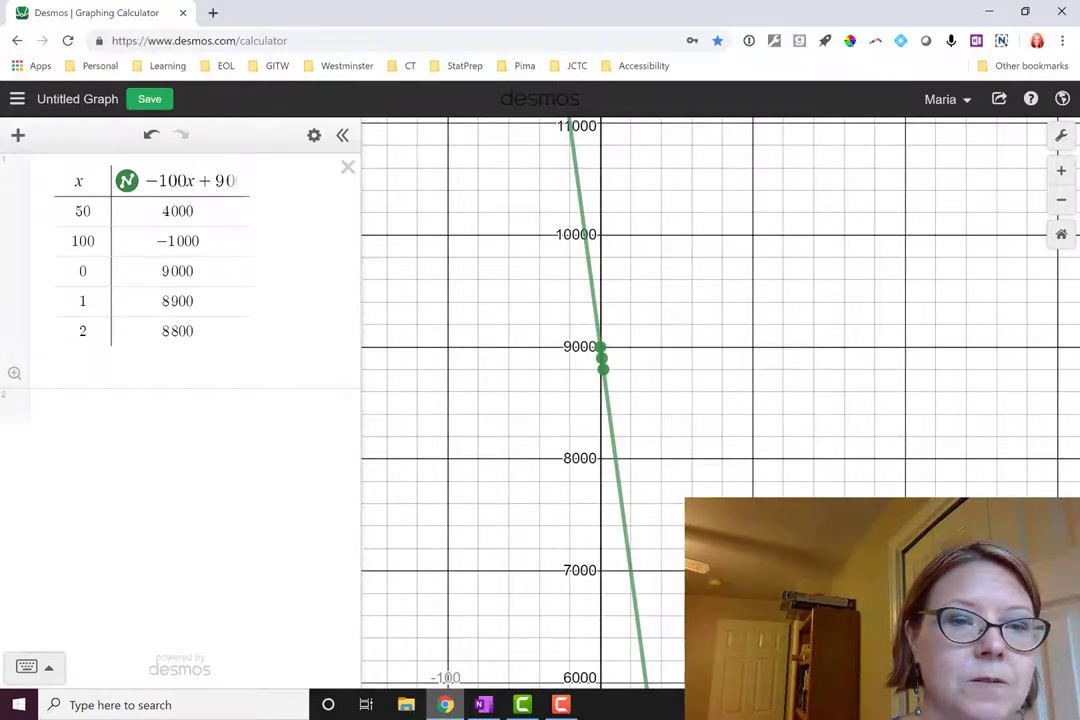
Step: In the table column's style options, turn the points off and on, and do the same with the connecting line
{"action": "left_click", "coordinate": [126, 181]}
{"action": "right_click", "coordinate": [127, 187]}
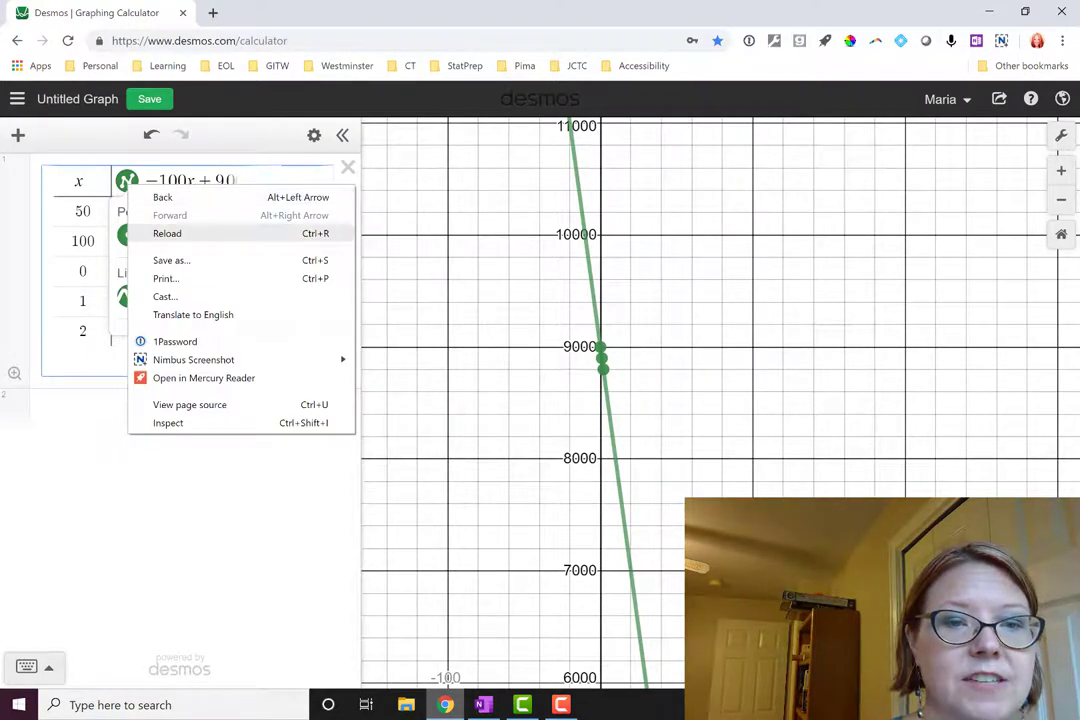
{"action": "key", "text": "Escape"}
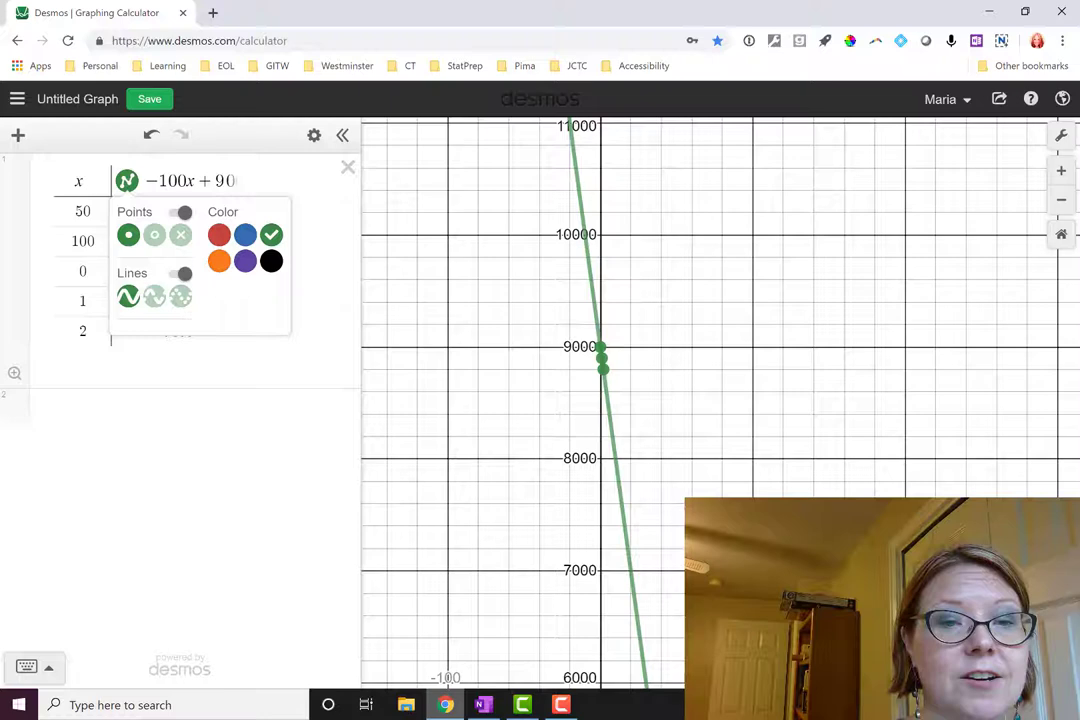
{"action": "left_click", "coordinate": [181, 213]}
{"action": "left_click", "coordinate": [181, 213]}
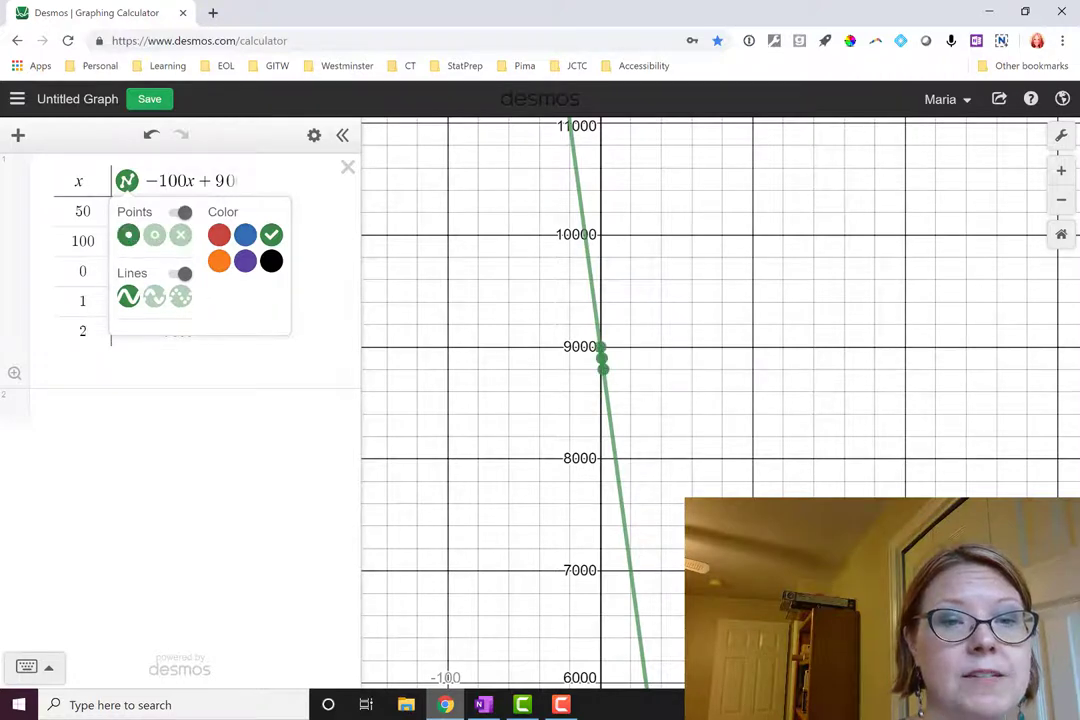
{"action": "left_click", "coordinate": [180, 212]}
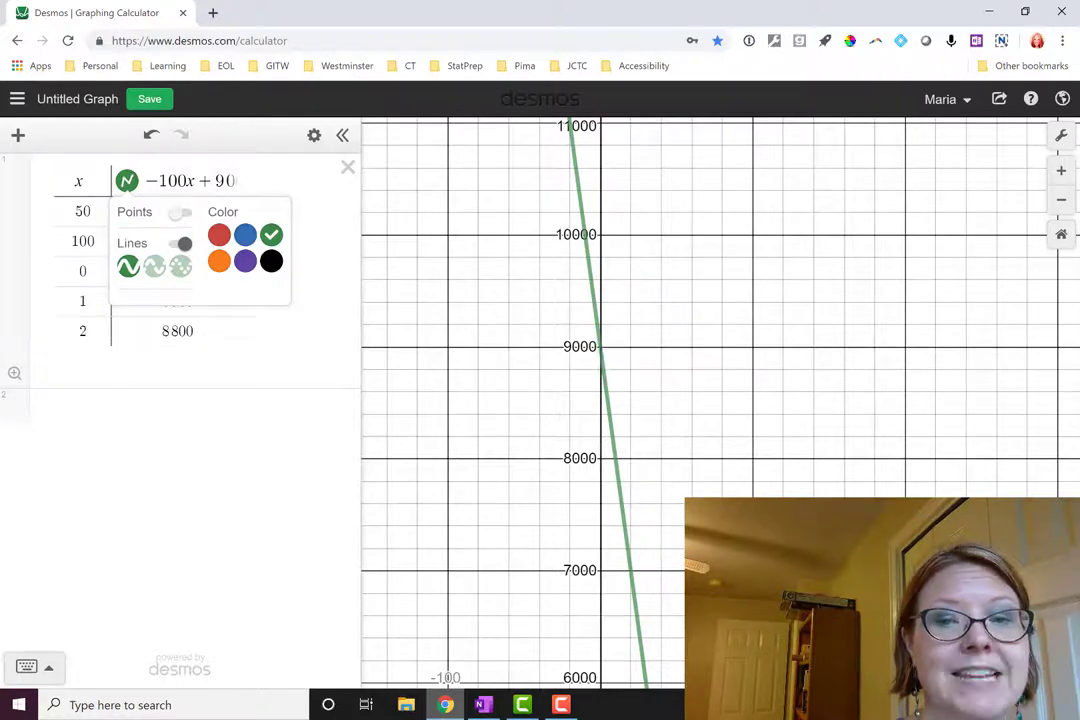
{"action": "left_click", "coordinate": [180, 212]}
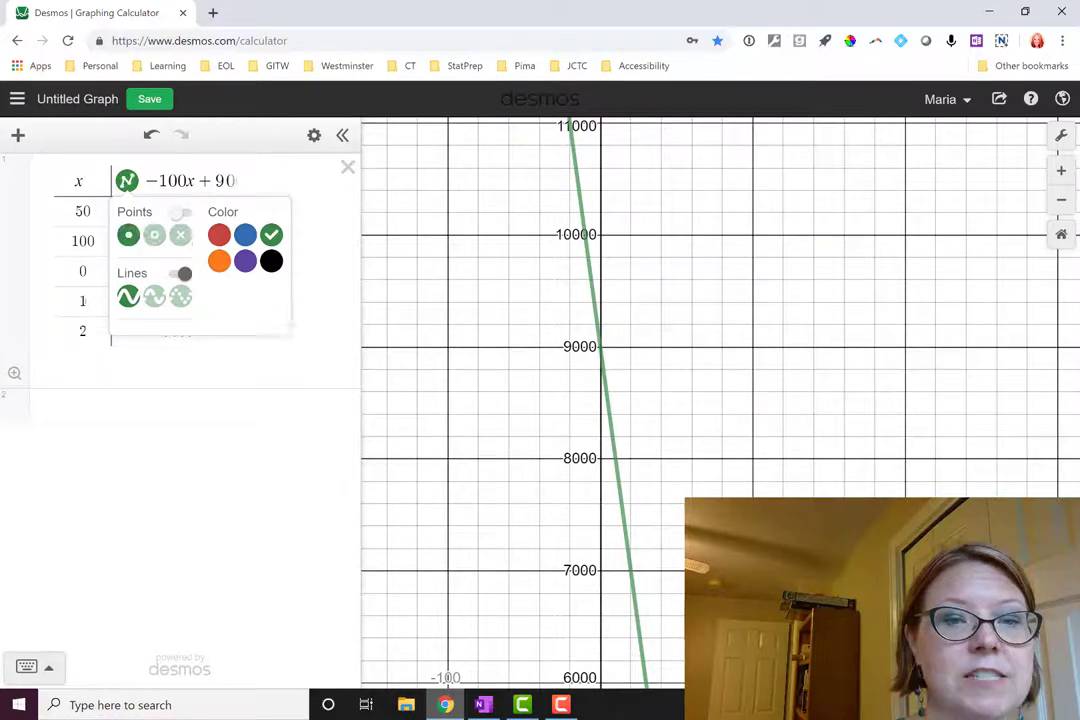
{"action": "left_click", "coordinate": [180, 273]}
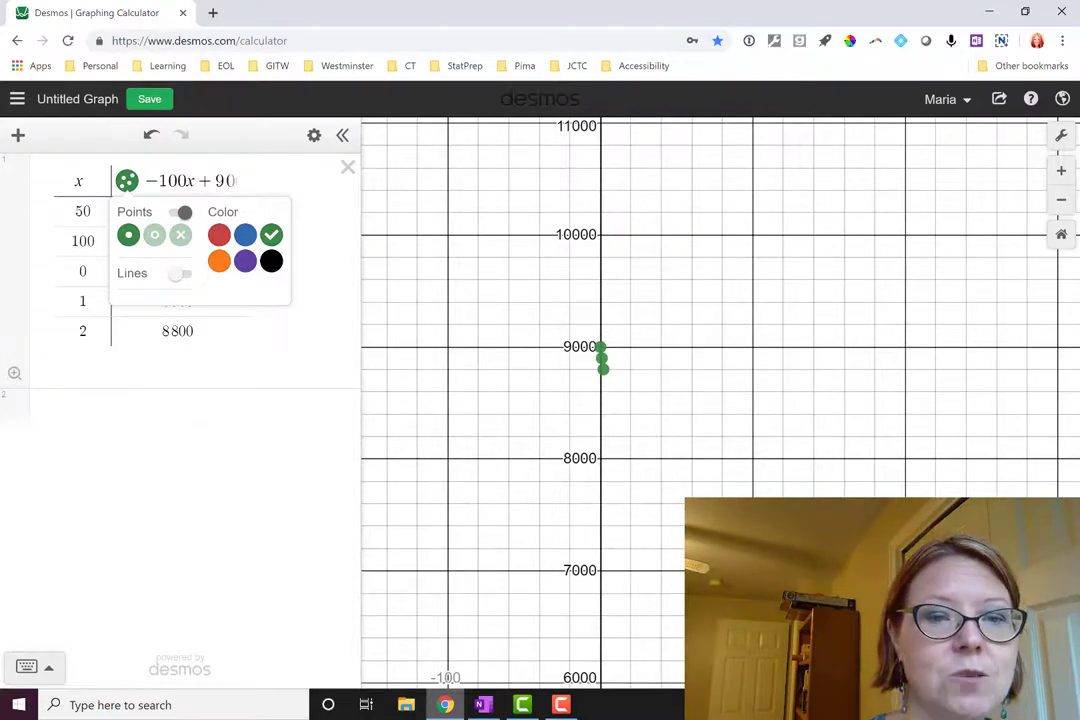
{"action": "left_click", "coordinate": [180, 273]}
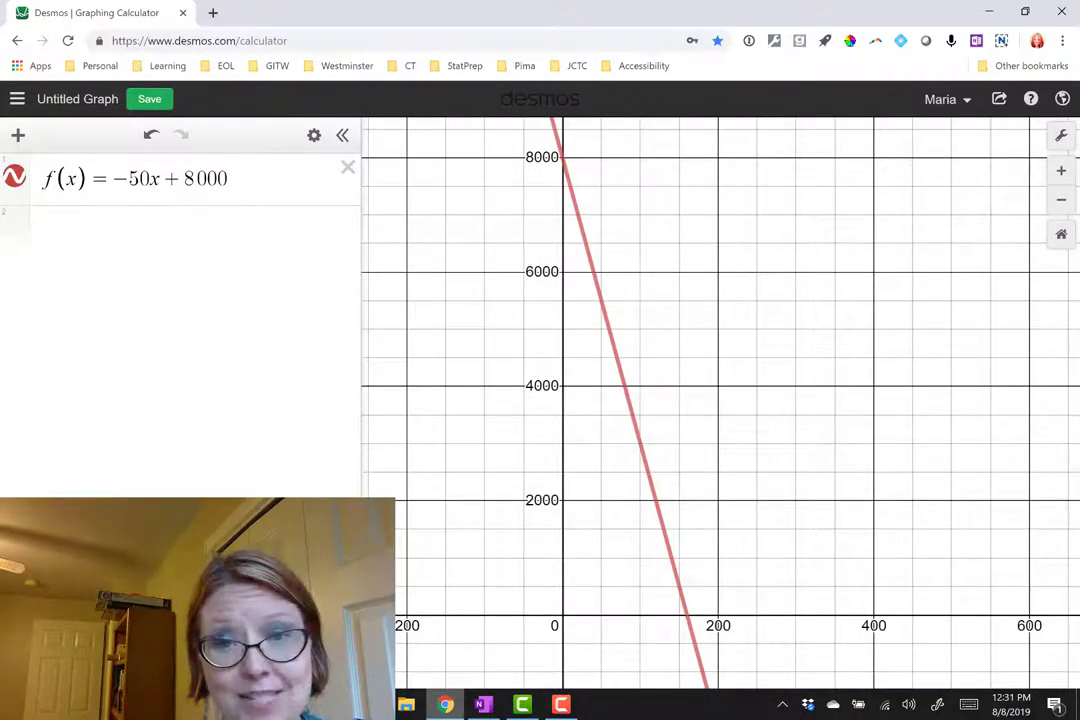
Step: Show the coordinates of the y-intercept and x-intercept of f(x) = −50x + 8000 on the graph
{"action": "left_click", "coordinate": [240, 179]}
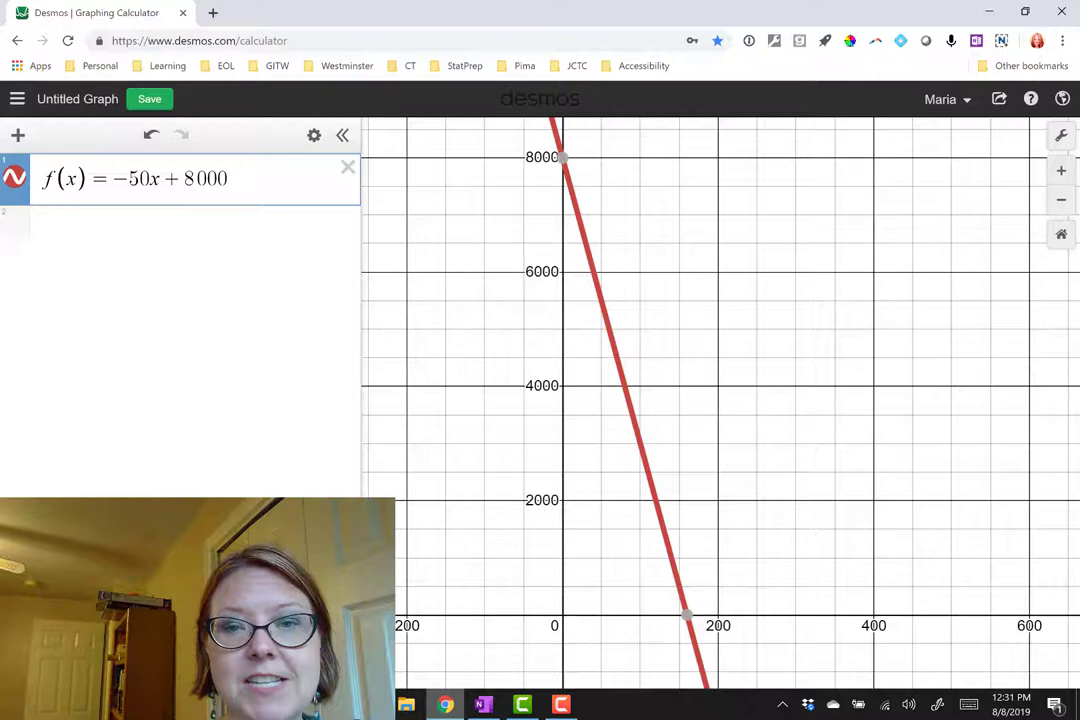
{"action": "mouse_move", "coordinate": [562, 158]}
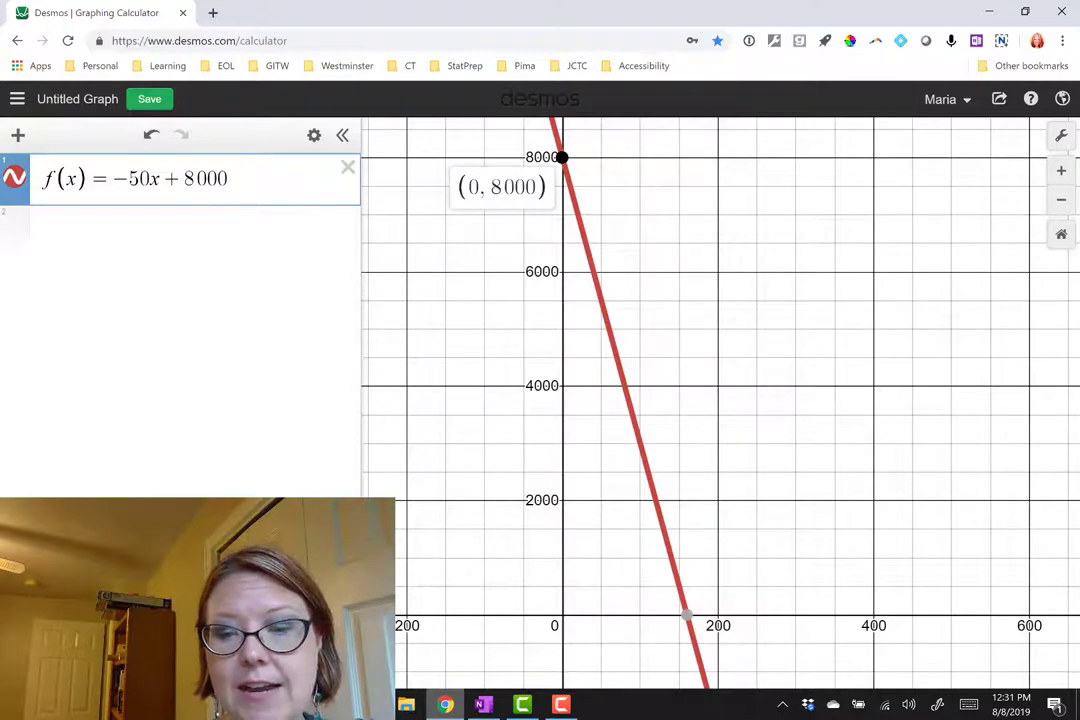
{"action": "left_click", "coordinate": [686, 614]}
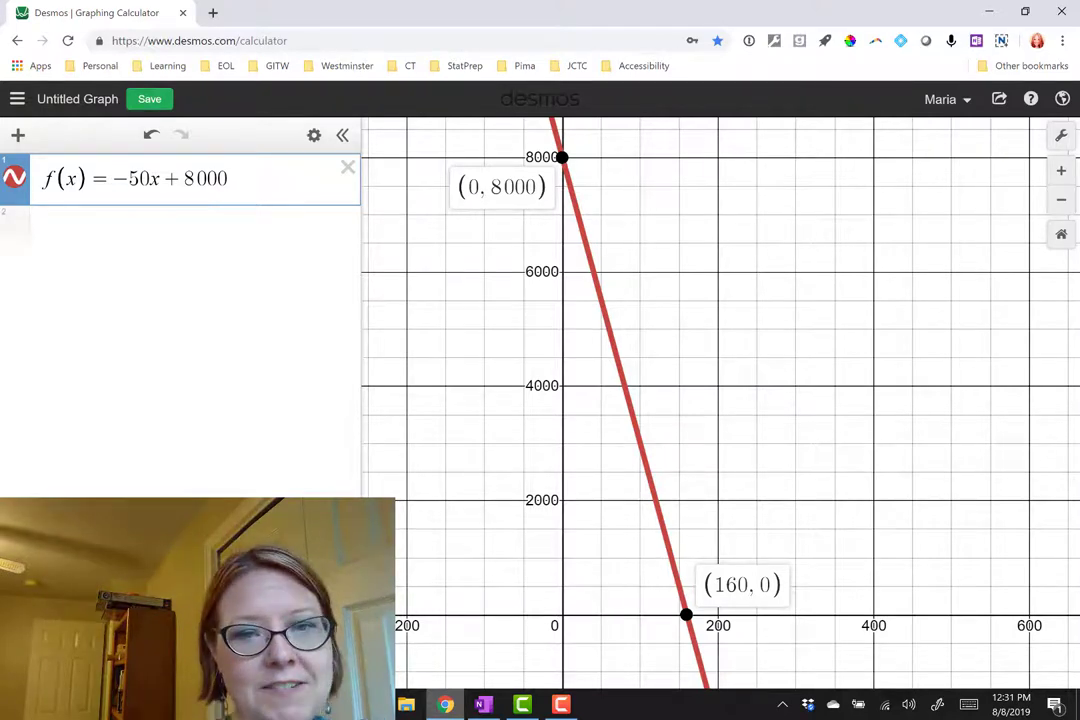
Step: Create a table of values from f(x) = −50x + 8000, and hide and reshow the function's graph
{"action": "left_click", "coordinate": [314, 135]}
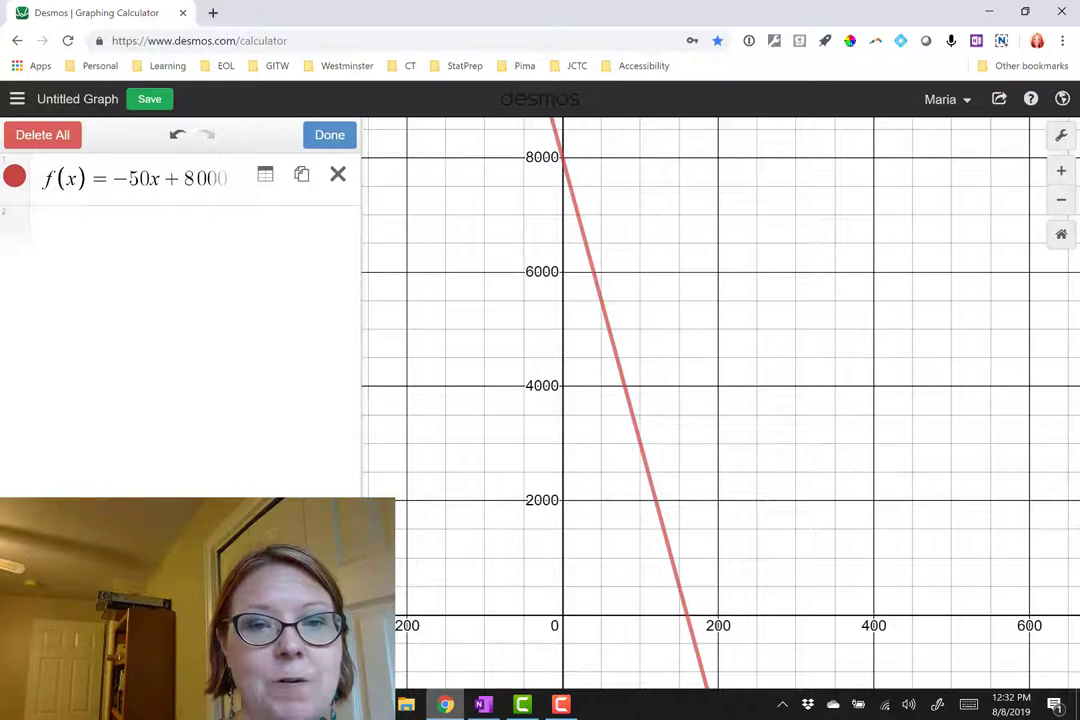
{"action": "left_click", "coordinate": [265, 174]}
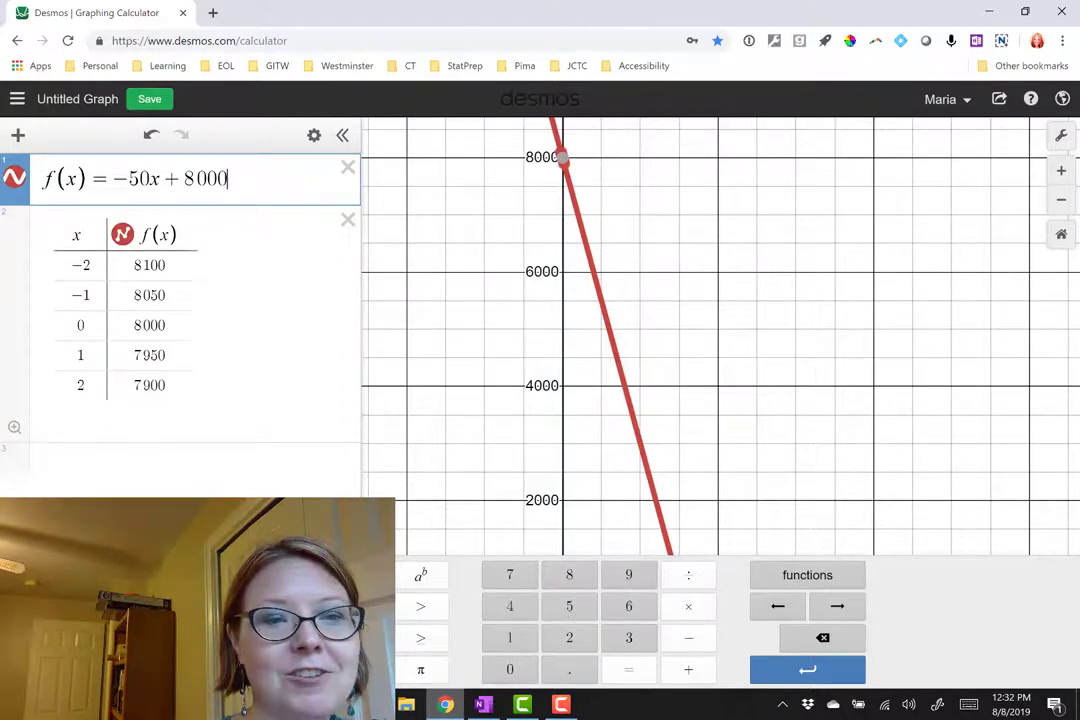
{"action": "left_click", "coordinate": [14, 177]}
{"action": "left_click", "coordinate": [14, 177]}
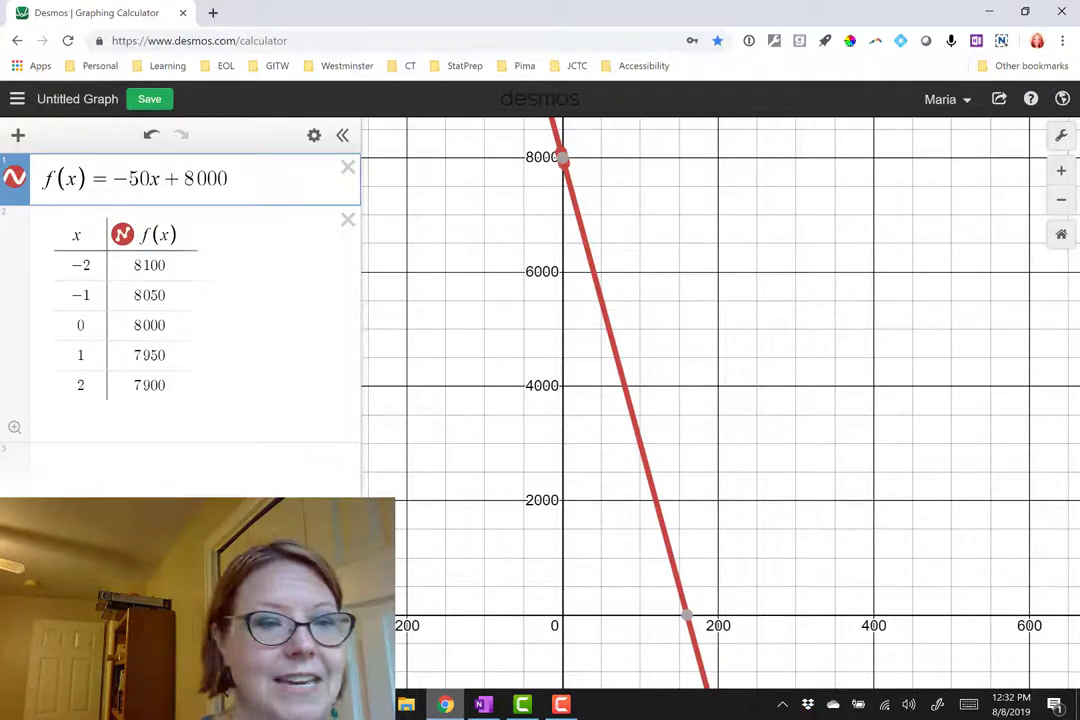
Step: Change the first x value in the f(x) table to 50
{"action": "left_click", "coordinate": [81, 265]}
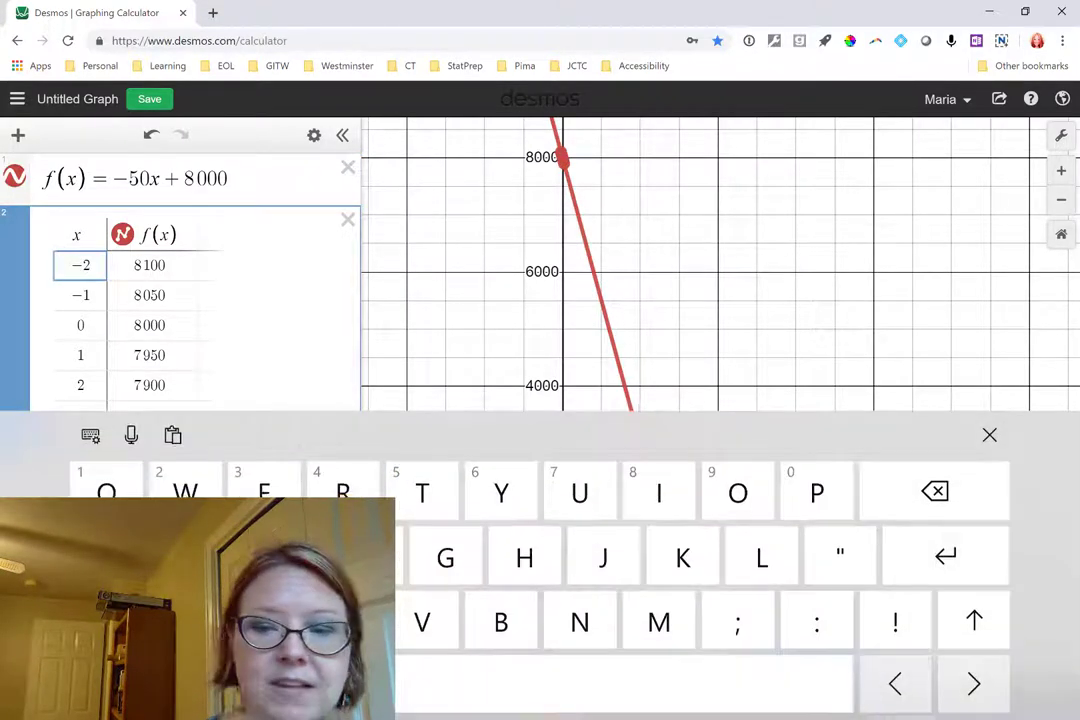
{"action": "left_click", "coordinate": [989, 435]}
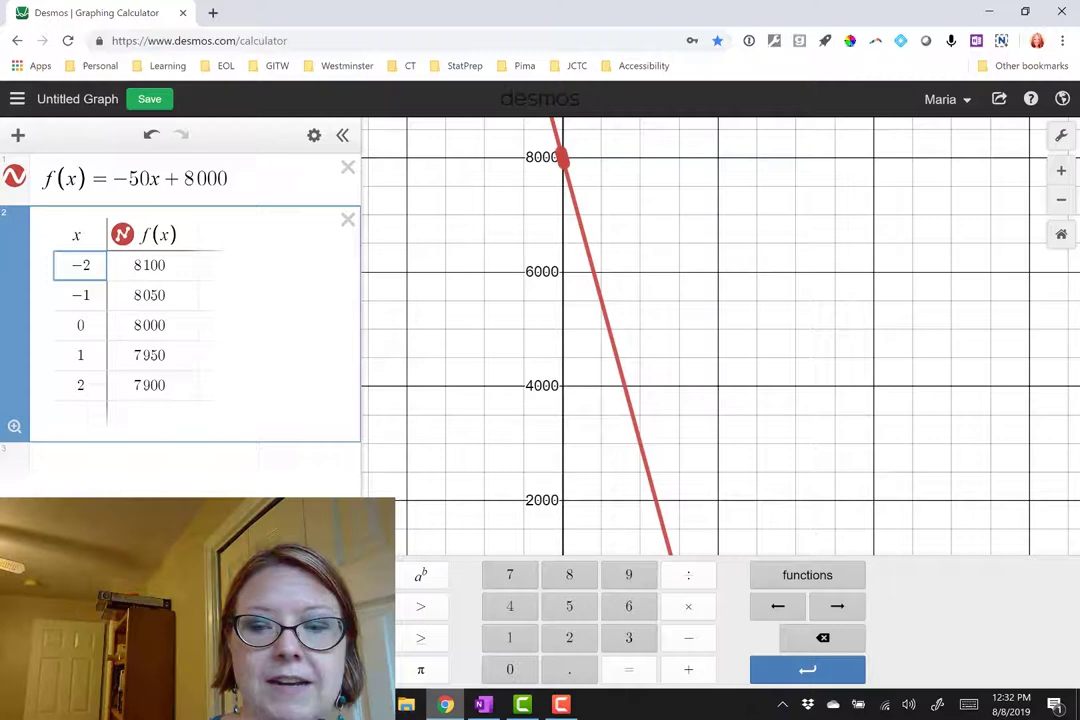
{"action": "key", "text": "BackSpace"}
{"action": "key", "text": "BackSpace"}
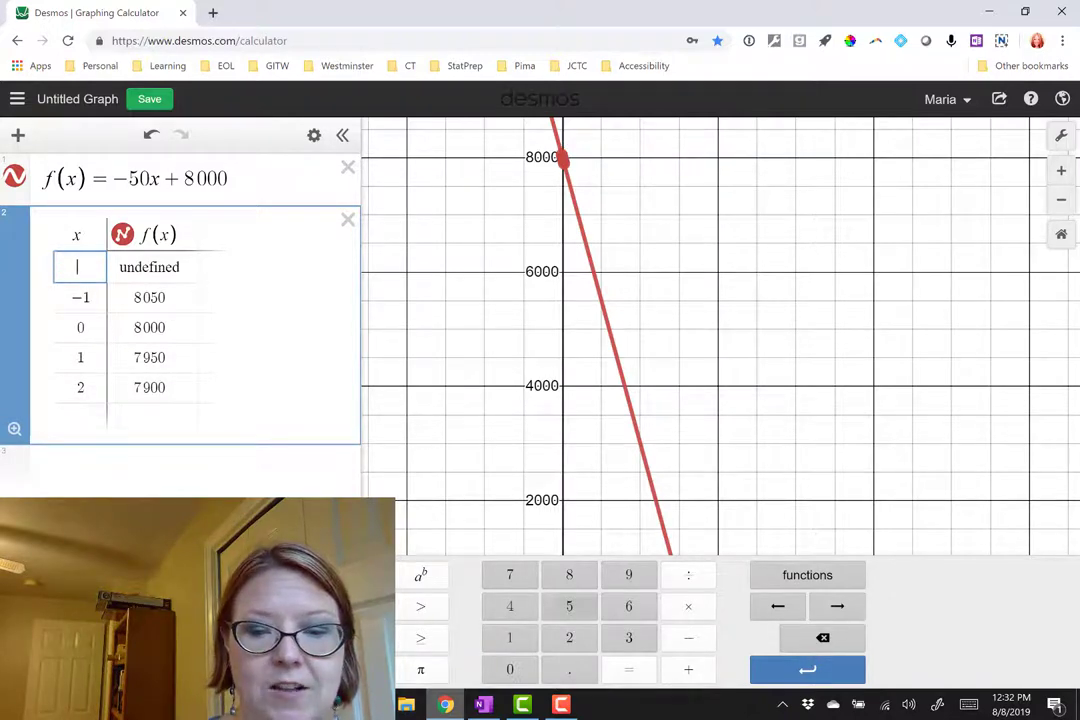
{"action": "type", "text": "50"}
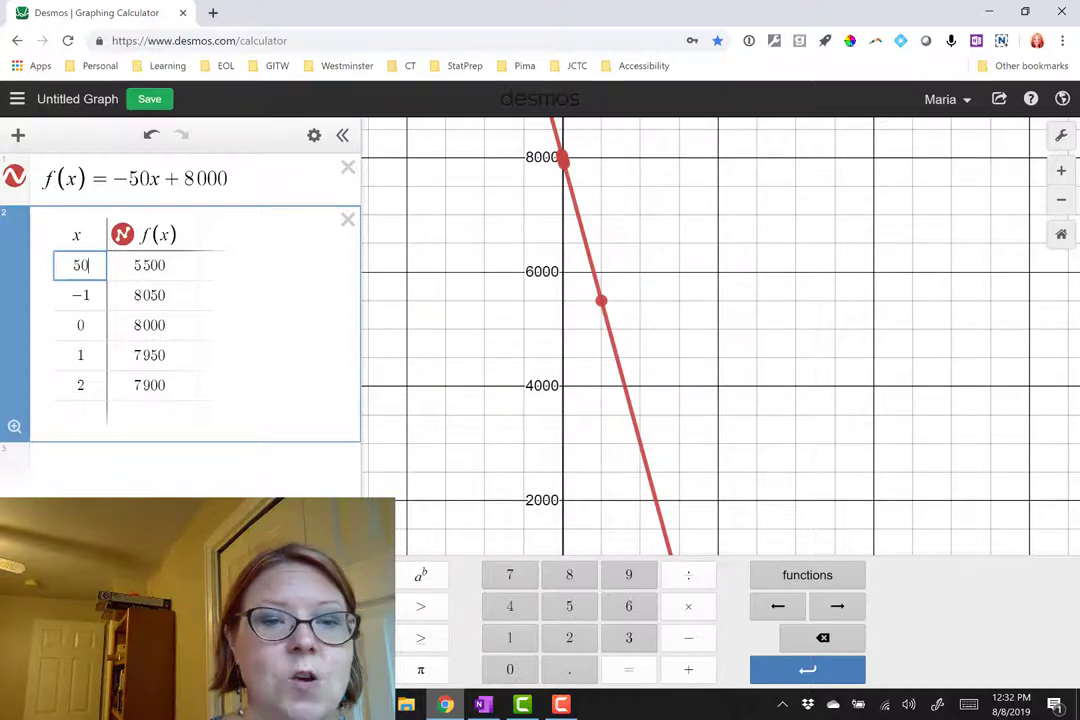
{"action": "left_click", "coordinate": [155, 295]}
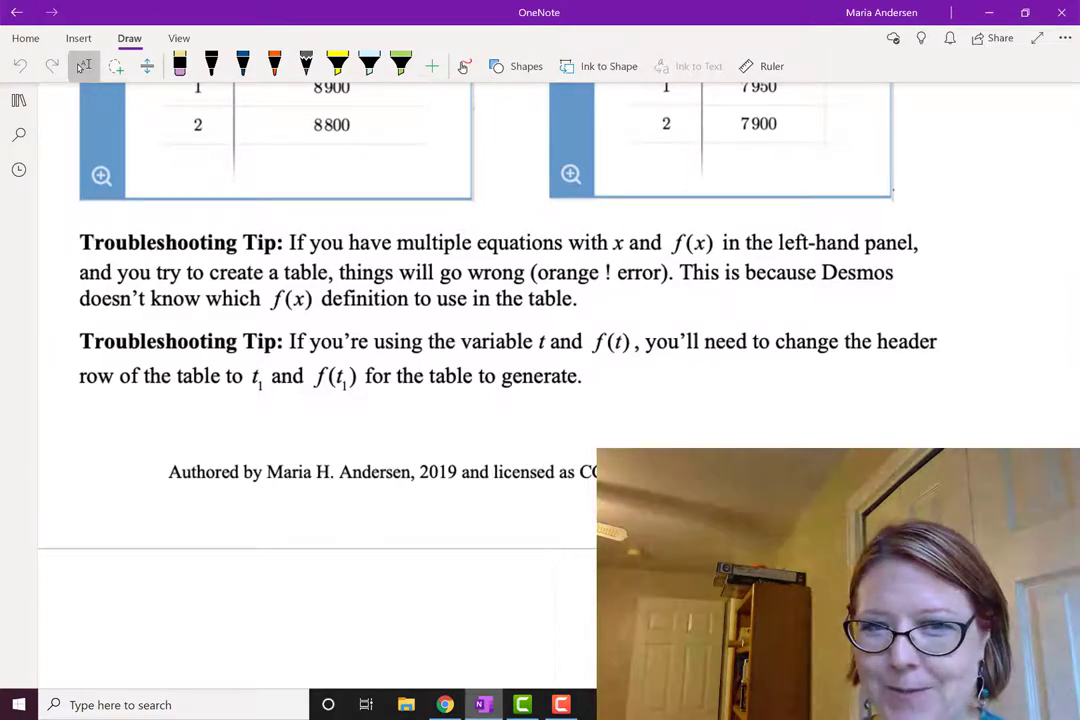
Step: Return from OneNote to Desmos and delete the table of values under f(x) = −50x + 8000
{"action": "left_click", "coordinate": [275, 66]}
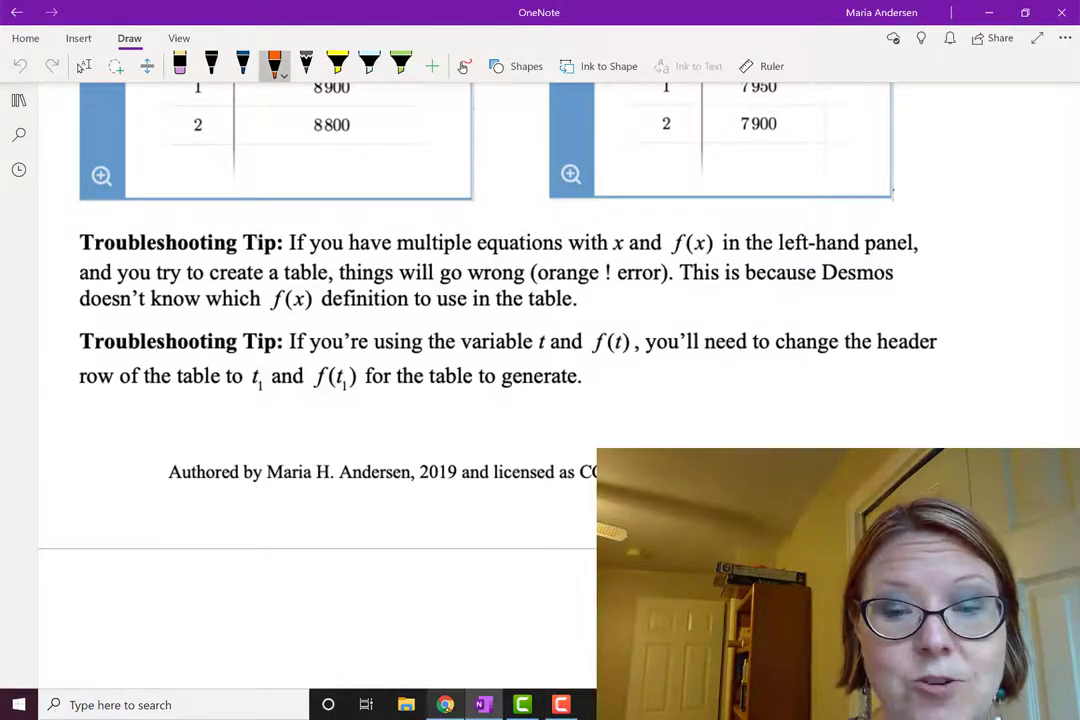
{"action": "key", "text": "alt+Tab"}
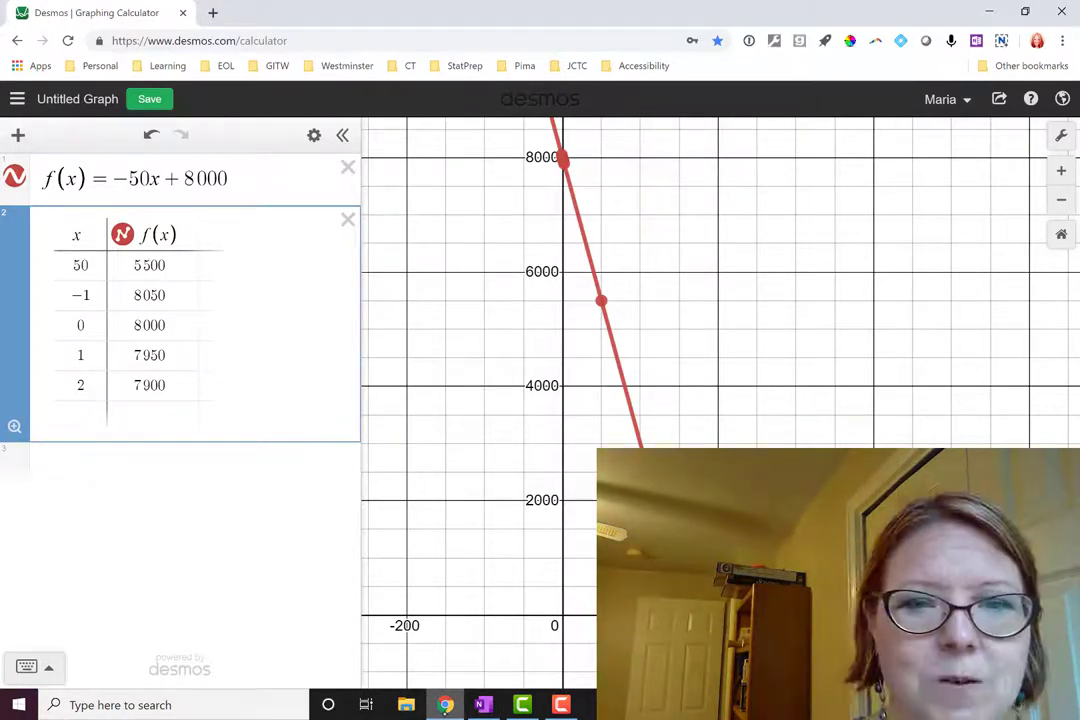
{"action": "left_click", "coordinate": [348, 219]}
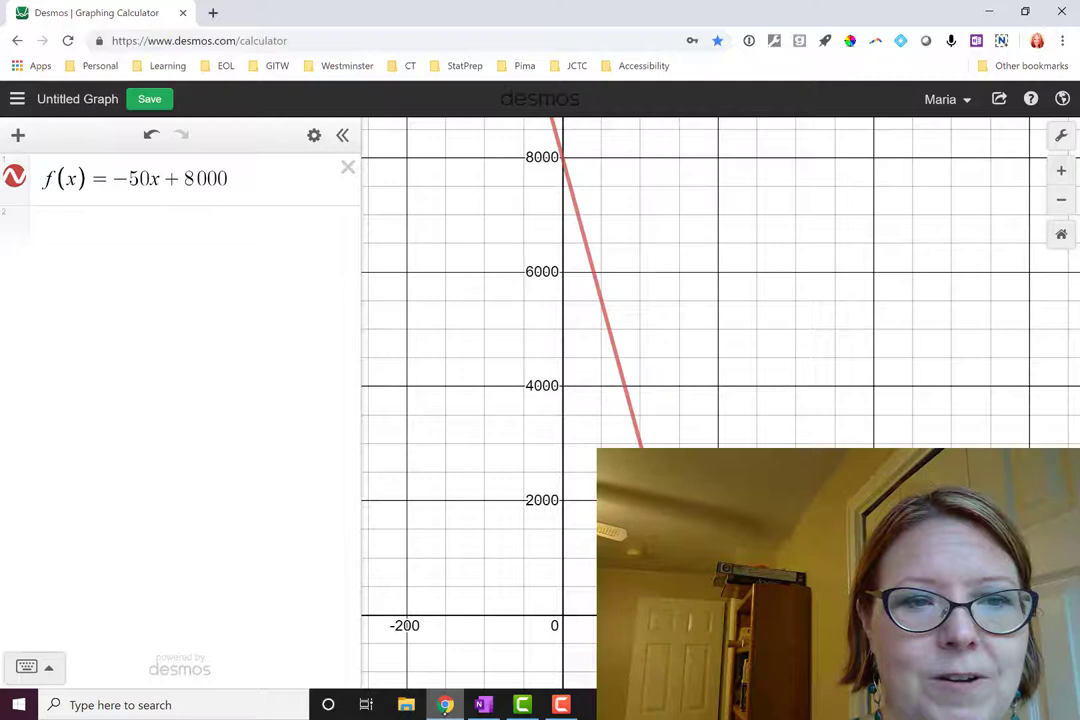
Step: Add the function f(x) = −20x + 8000 as a second expression below f(x) = −50x + 8000
{"action": "left_click", "coordinate": [180, 229]}
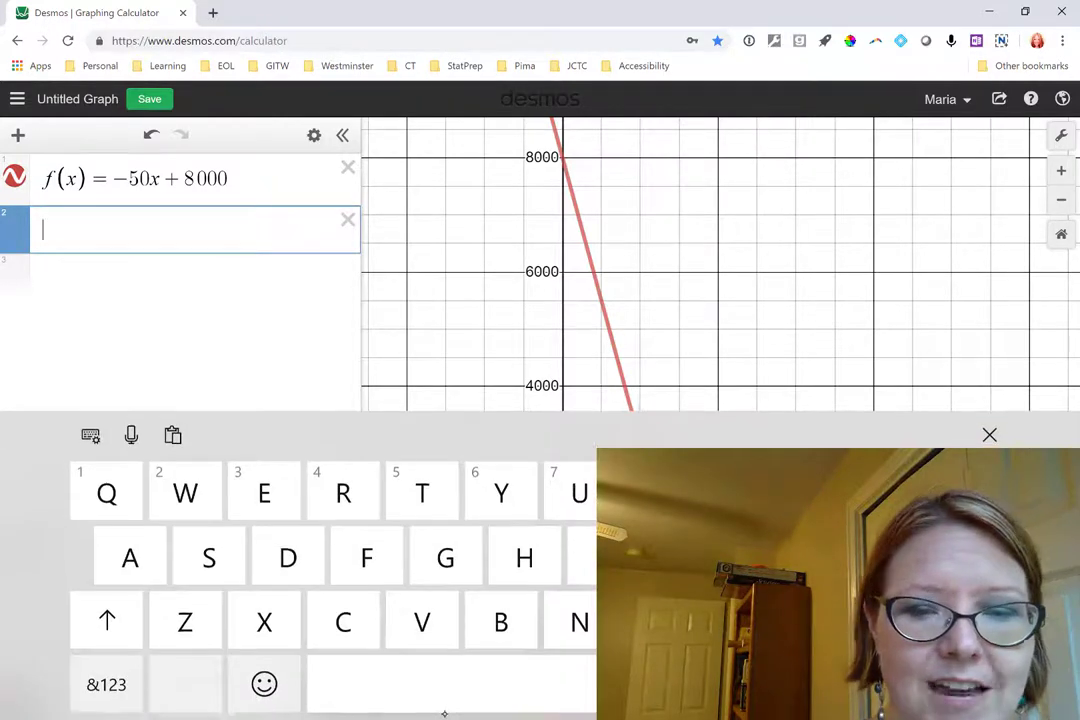
{"action": "type", "text": "f"}
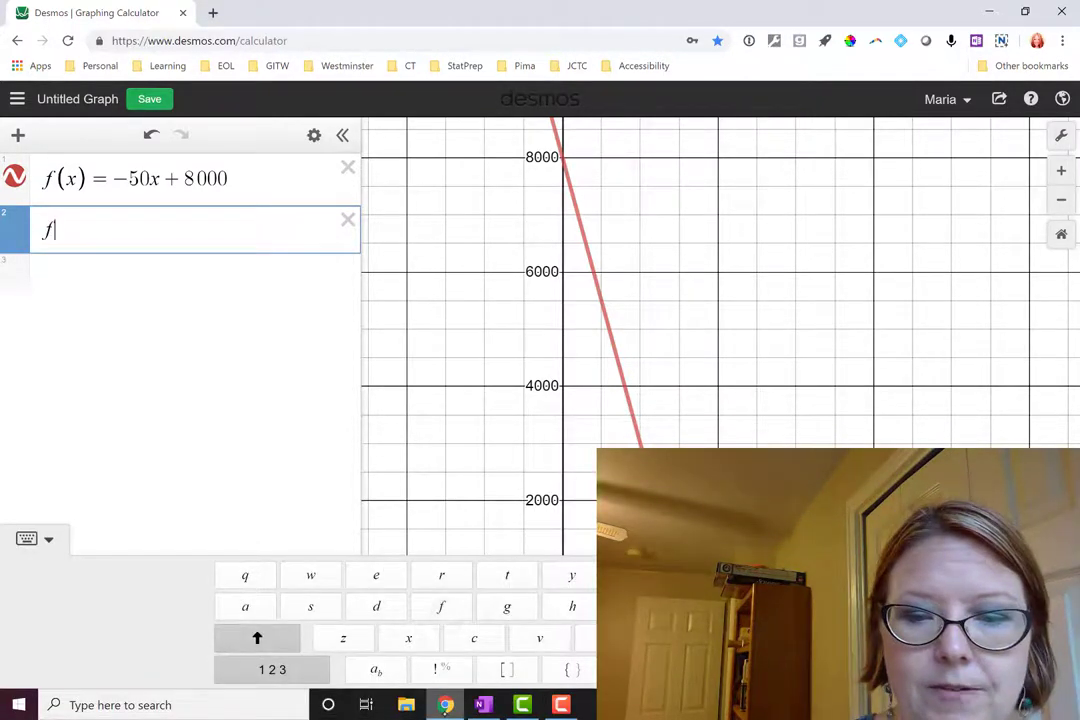
{"action": "type", "text": "(x)"}
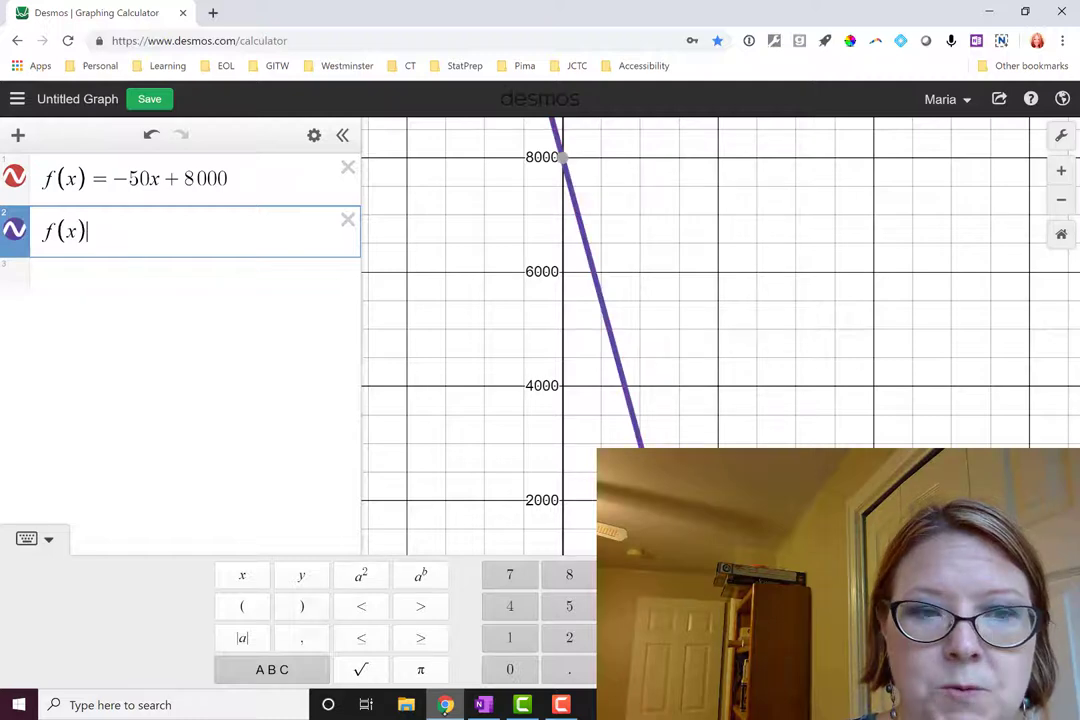
{"action": "type", "text": "=-20"}
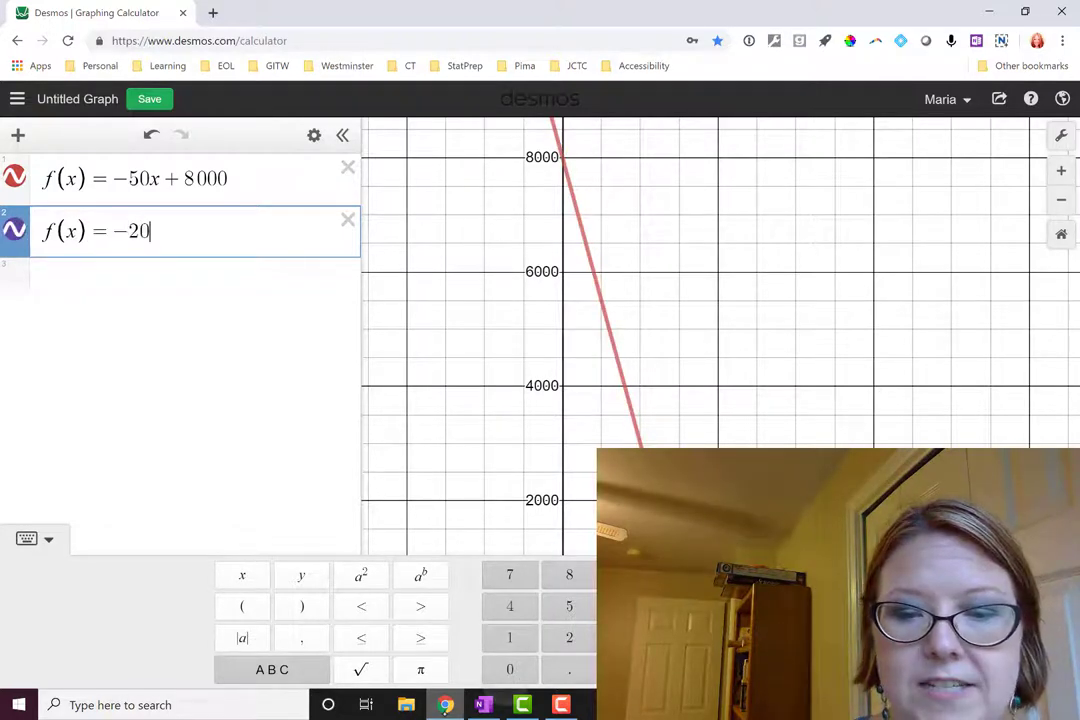
{"action": "type", "text": "x"}
{"action": "type", "text": "+8"}
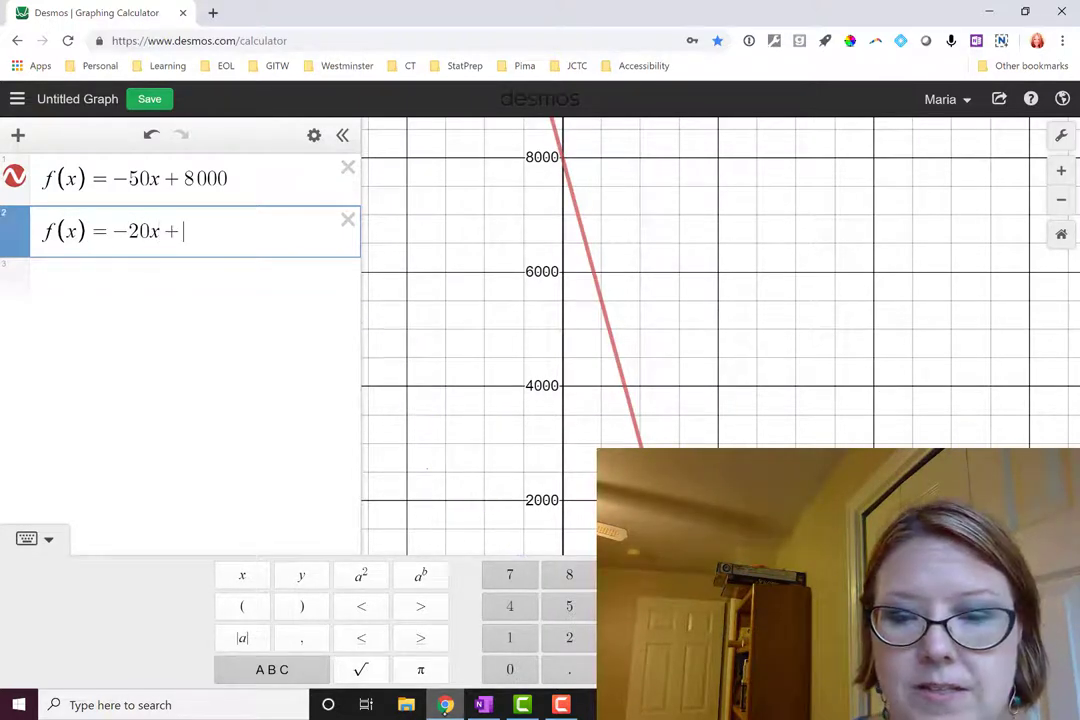
{"action": "type", "text": "000"}
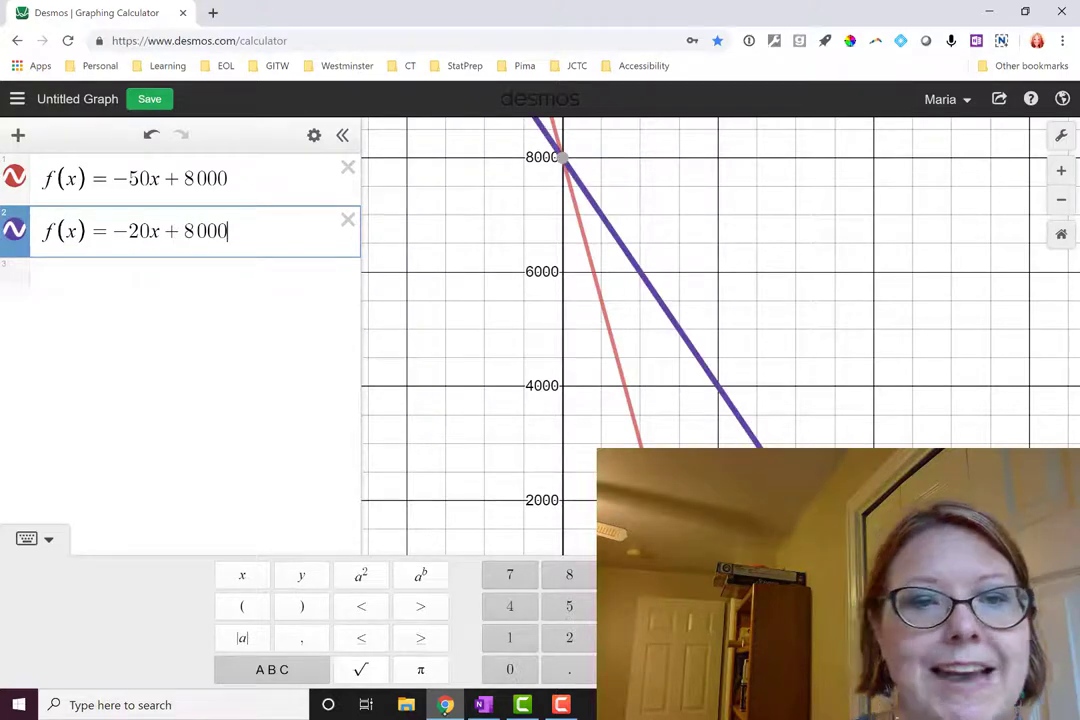
{"action": "key", "text": "Return"}
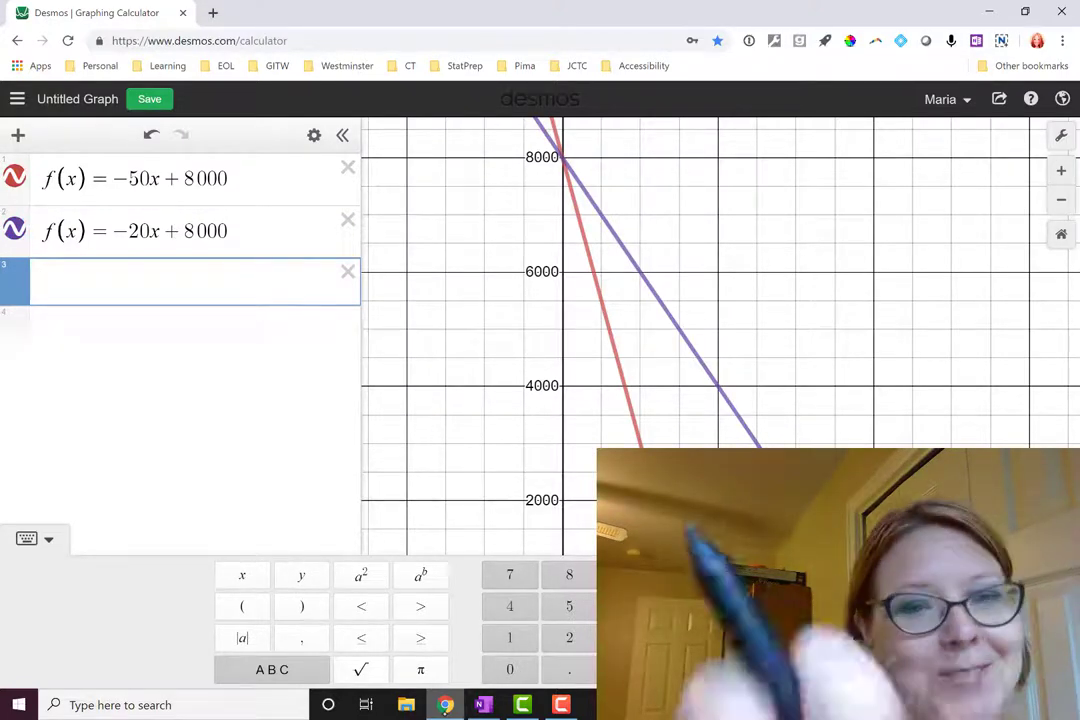
Step: Create a table of values from f(x) = −20x + 8000, and rename that function to g(x)
{"action": "left_click", "coordinate": [314, 134]}
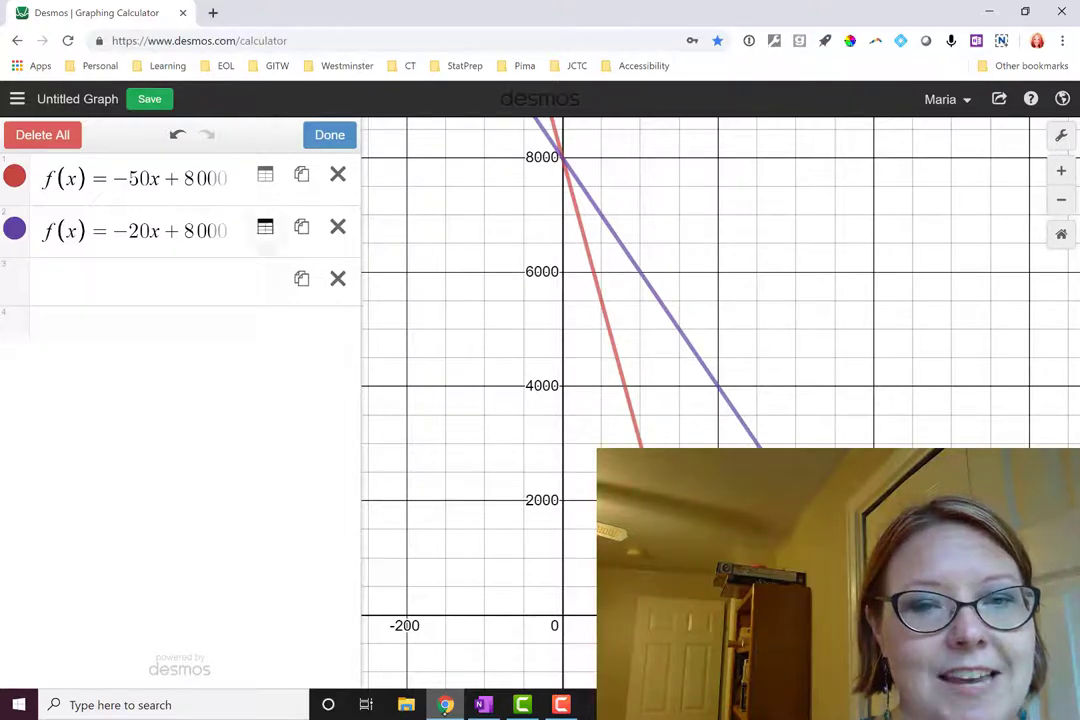
{"action": "left_click", "coordinate": [265, 227]}
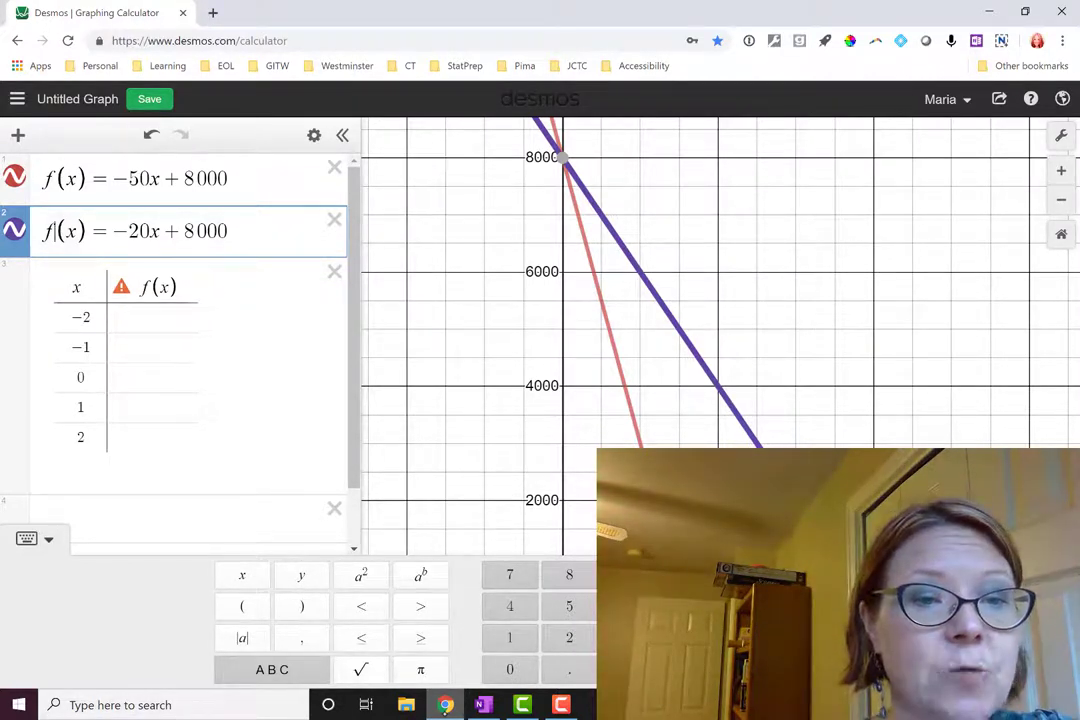
{"action": "left_click", "coordinate": [55, 231]}
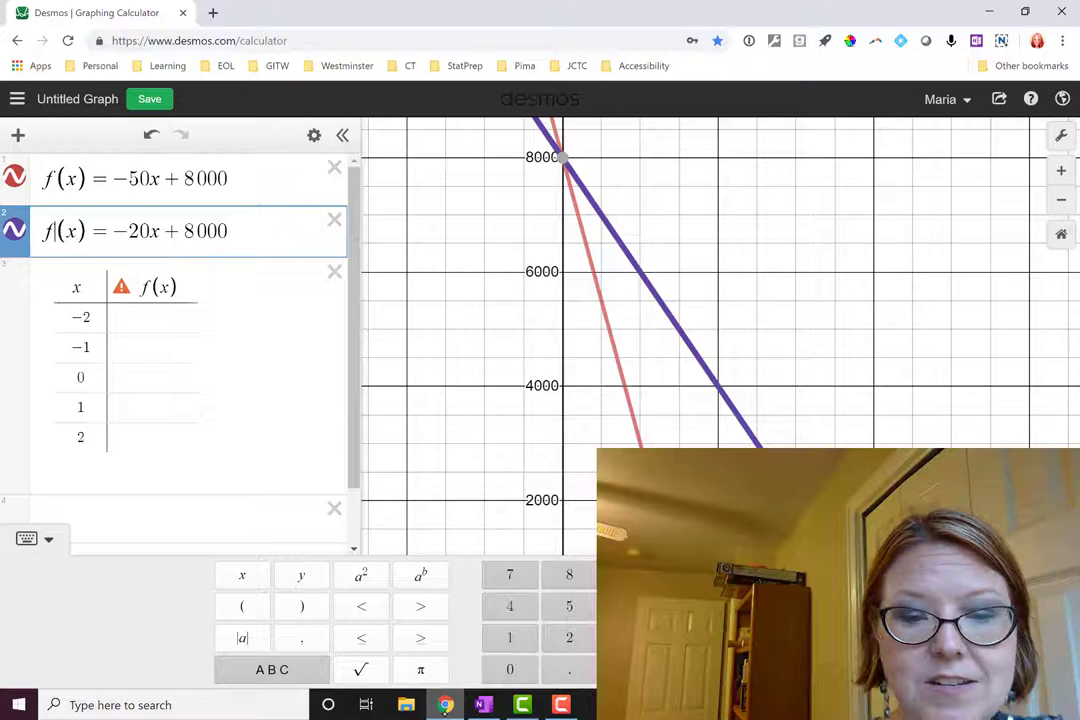
{"action": "left_click", "coordinate": [272, 670]}
{"action": "left_click", "coordinate": [507, 607]}
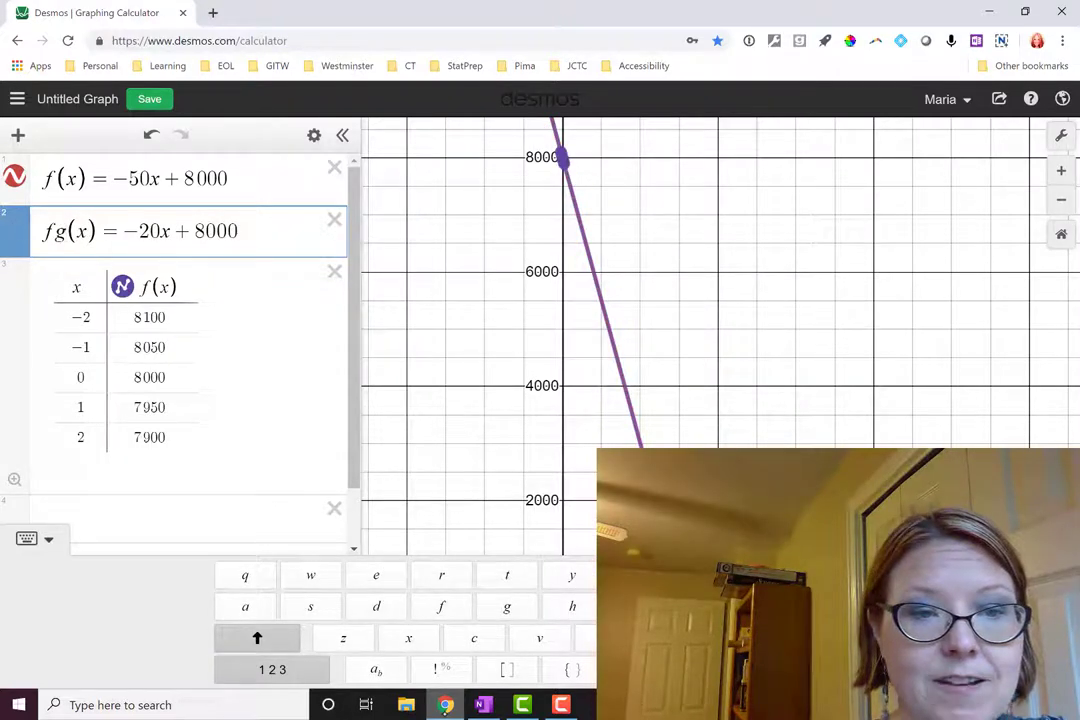
{"action": "key", "text": "BackSpace"}
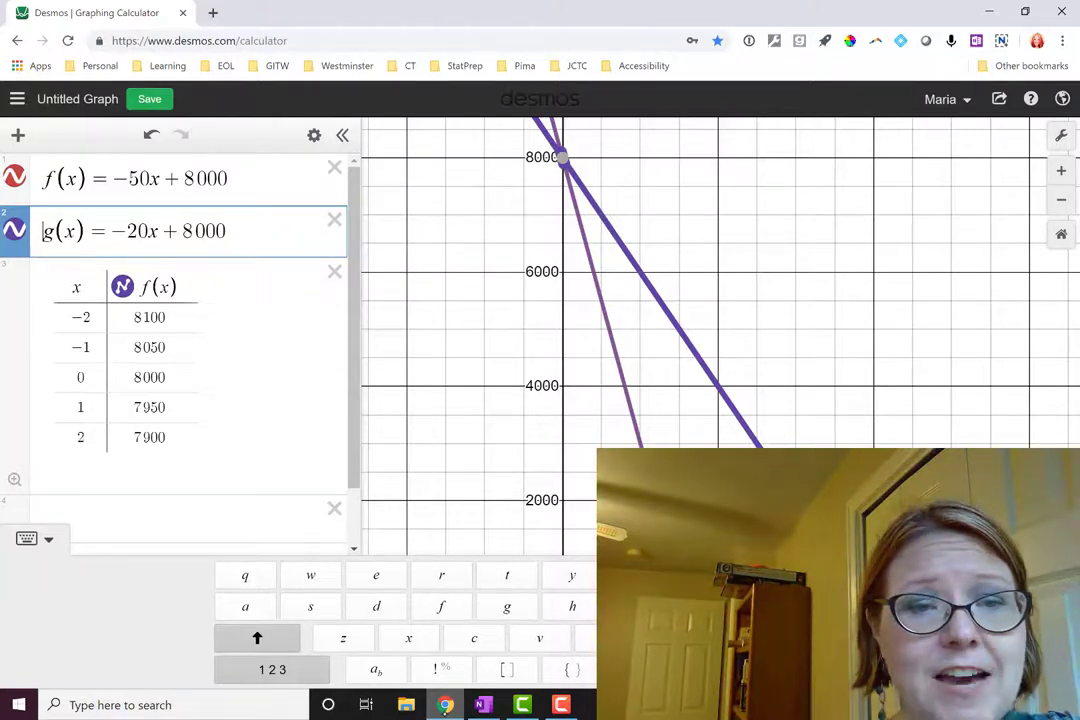
Step: Change the color of the table's f(x) points and lines to red
{"action": "left_click", "coordinate": [122, 287]}
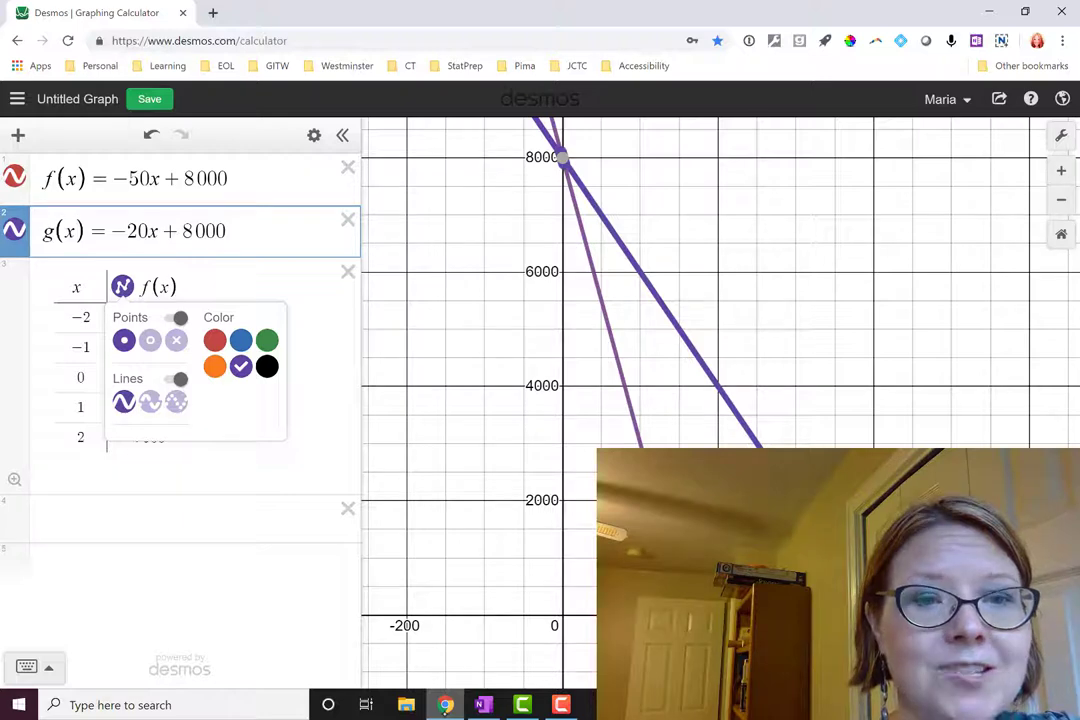
{"action": "left_click", "coordinate": [215, 341]}
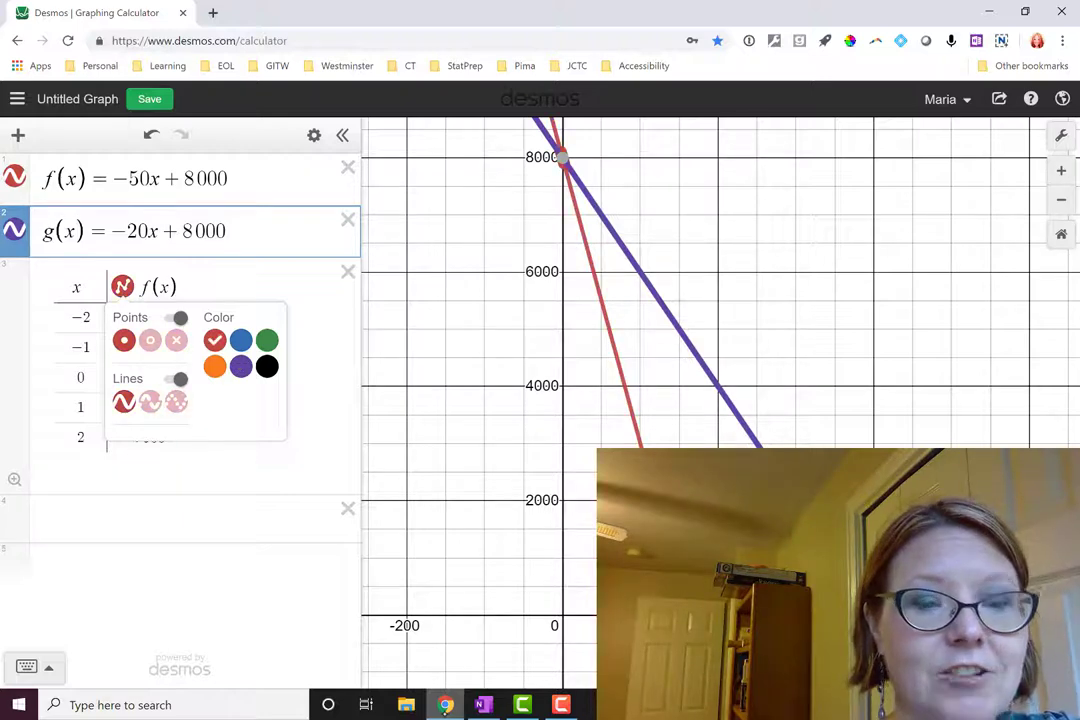
{"action": "left_click", "coordinate": [122, 287]}
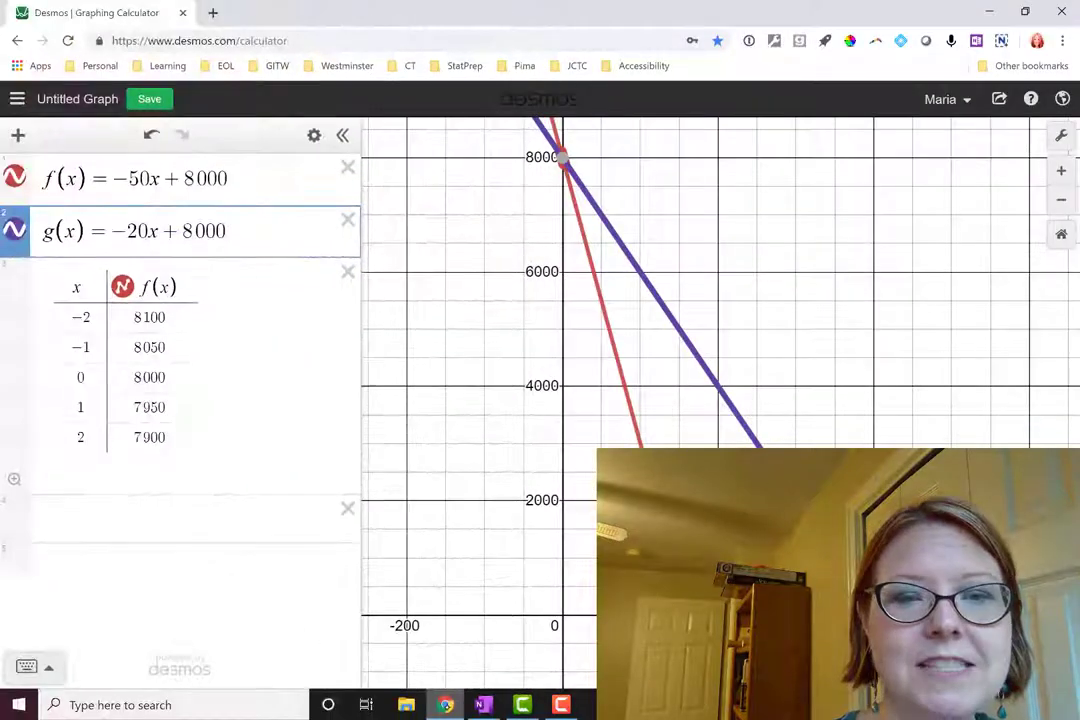
Step: Delete both functions, the table of values and the empty expression to clear the expression list
{"action": "left_click", "coordinate": [347, 219]}
{"action": "left_click", "coordinate": [347, 167]}
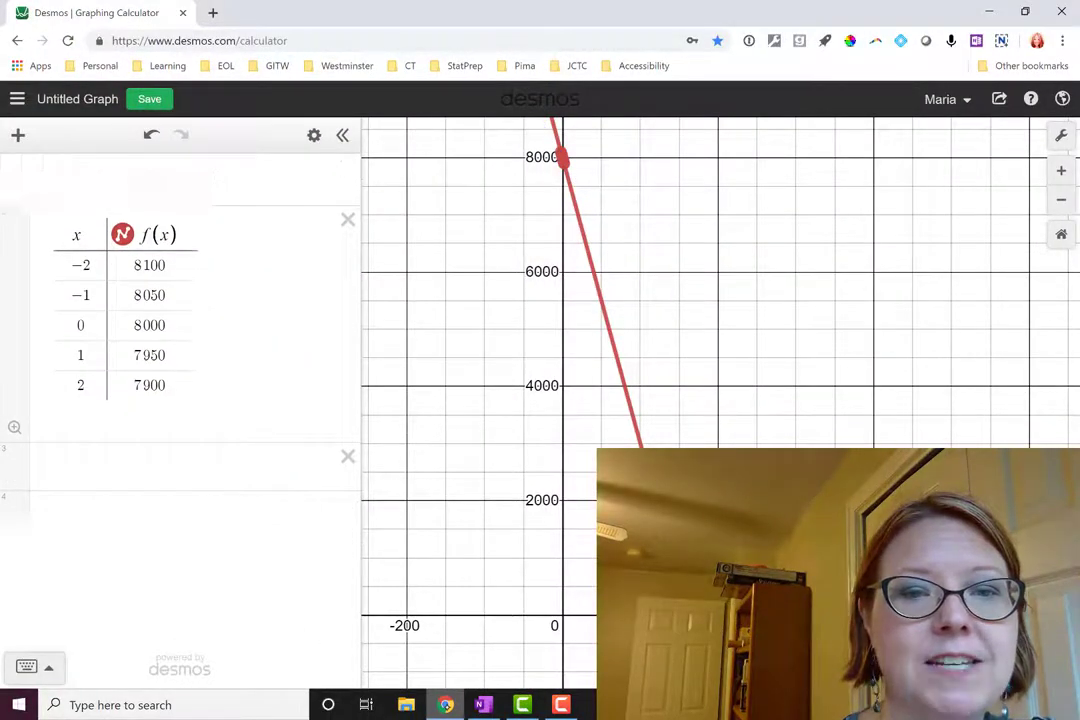
{"action": "left_click", "coordinate": [347, 167]}
{"action": "left_click", "coordinate": [347, 167]}
Step: Enter the function f(t) = 250t as the first expression
{"action": "type", "text": "f"}
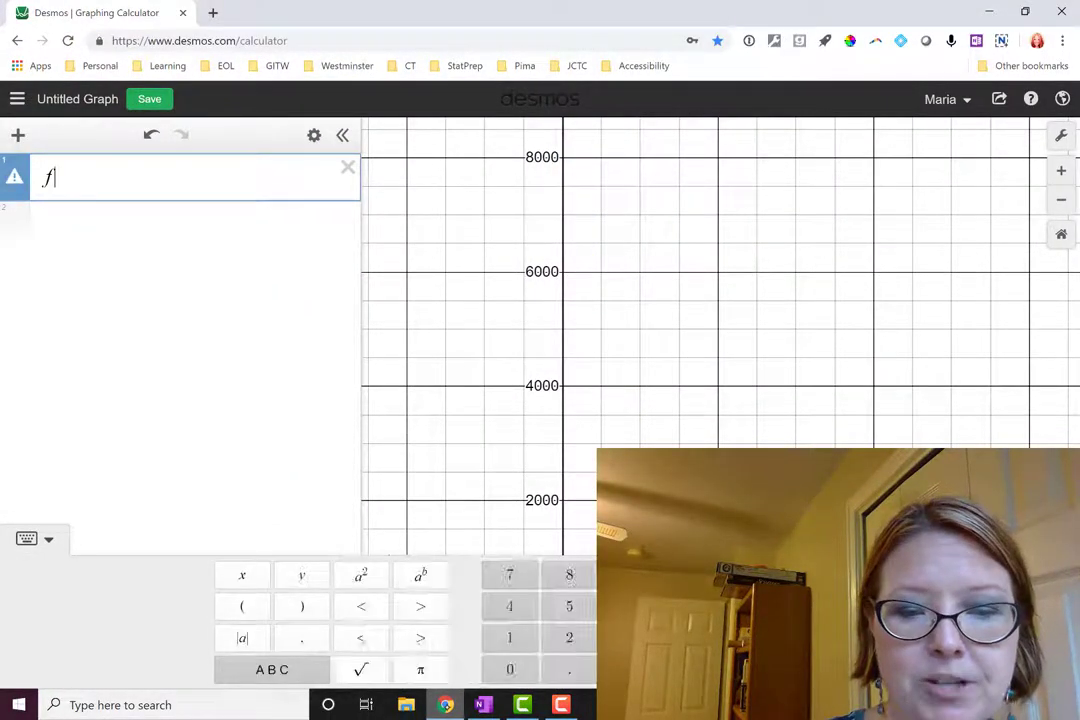
{"action": "type", "text": "("}
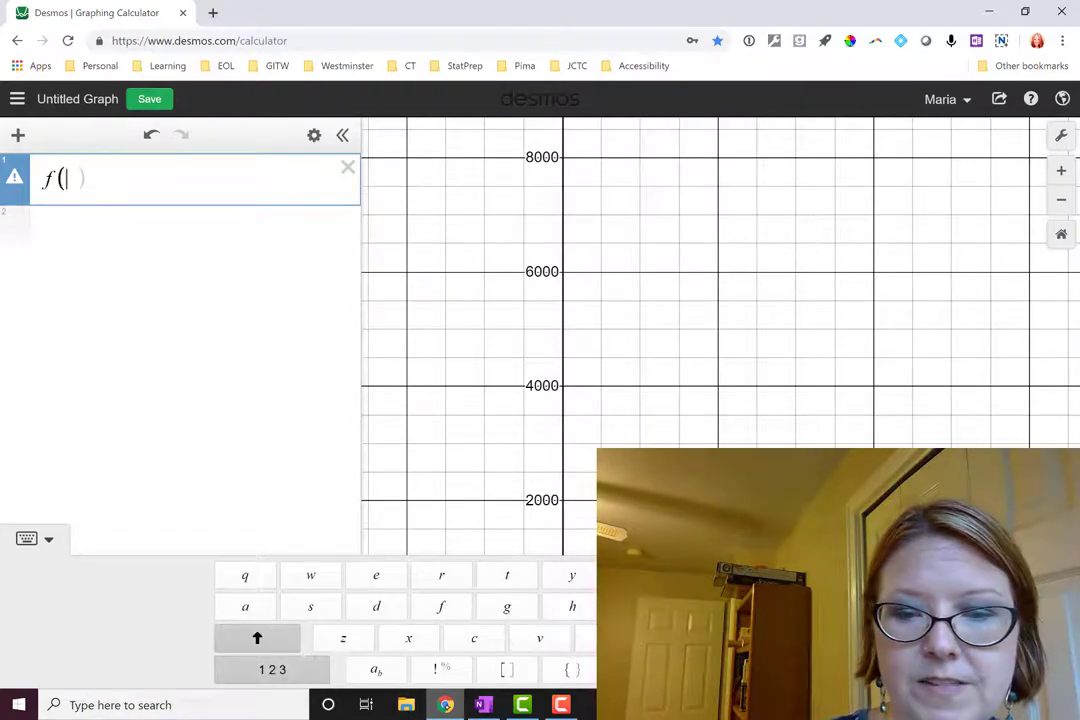
{"action": "type", "text": "t) = "}
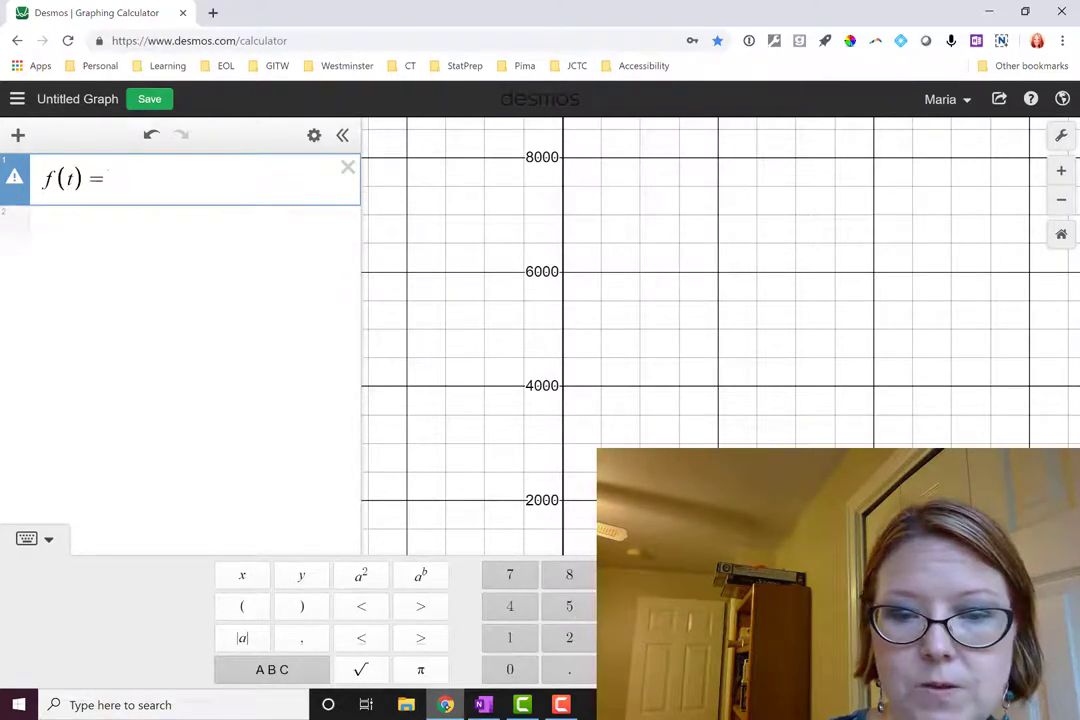
{"action": "type", "text": "250"}
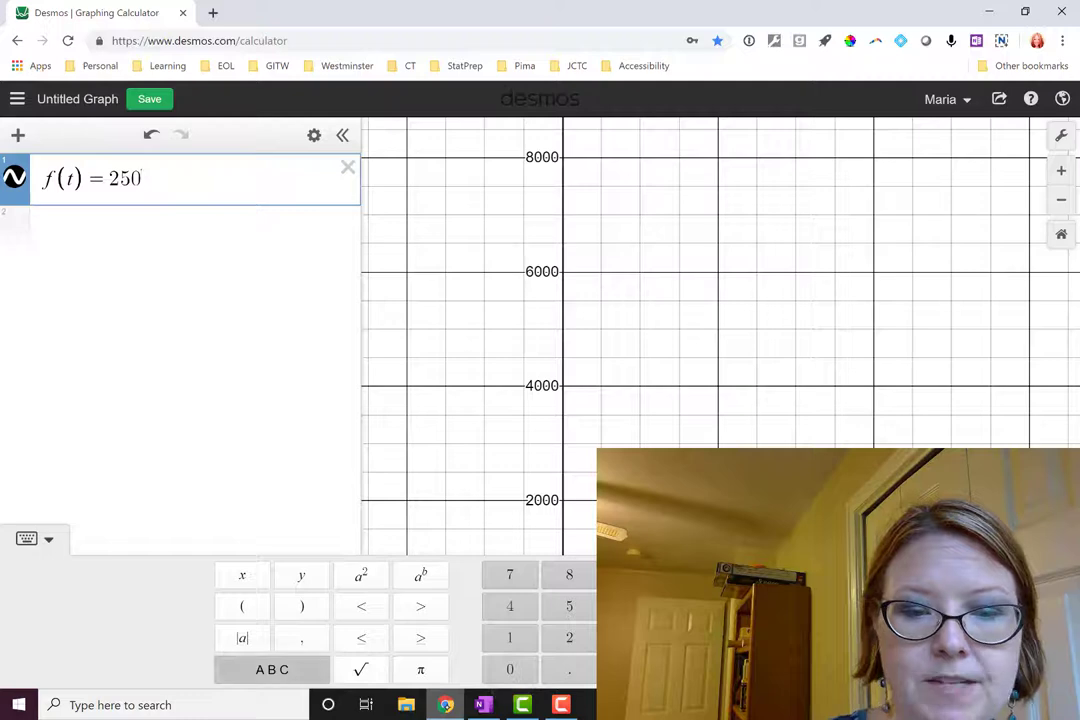
{"action": "type", "text": "t"}
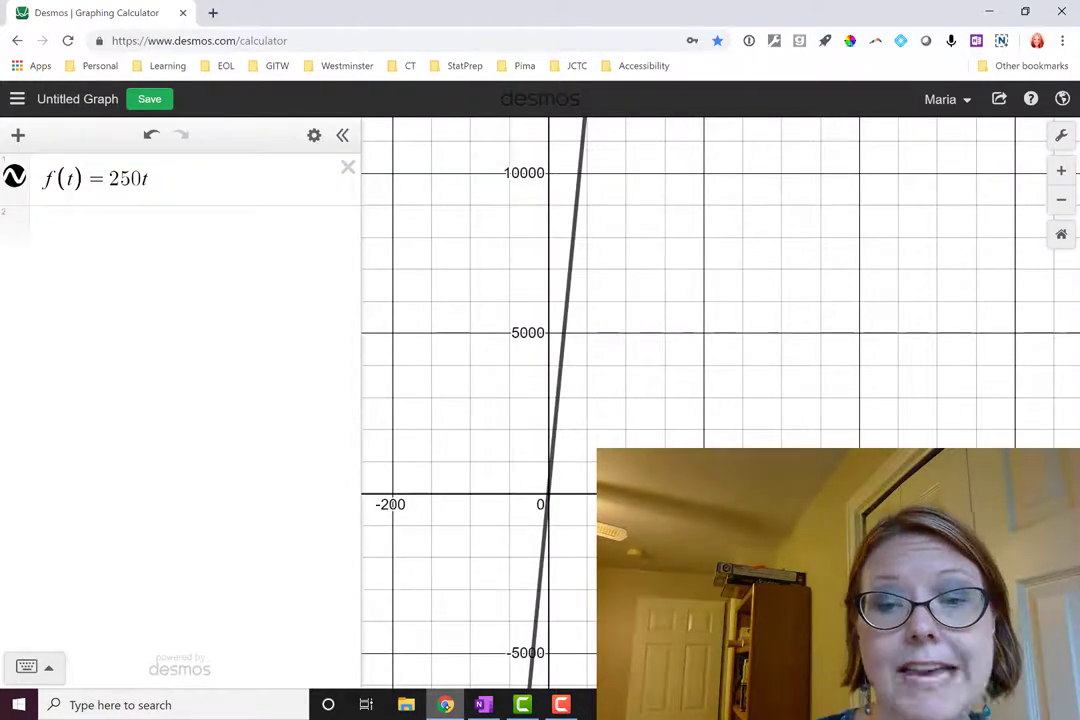
Step: Show the coordinates of the line's intercept on the graph, and create a table of values from f(t) = 250t
{"action": "left_click", "coordinate": [549, 487]}
{"action": "left_click", "coordinate": [548, 493]}
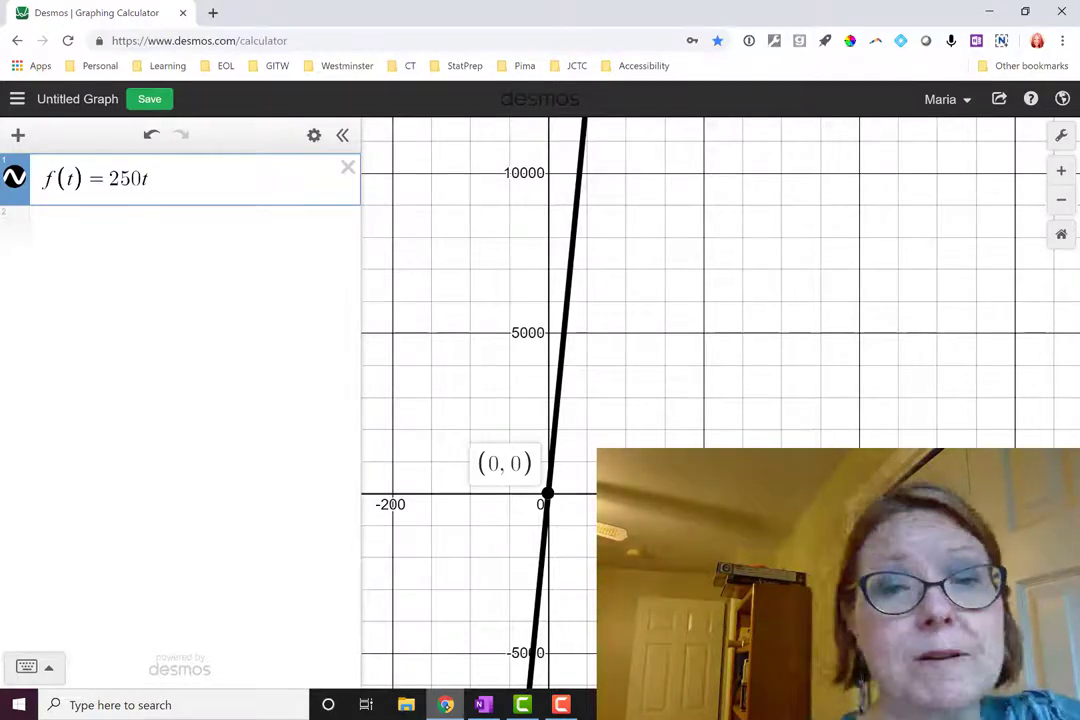
{"action": "left_click", "coordinate": [314, 135]}
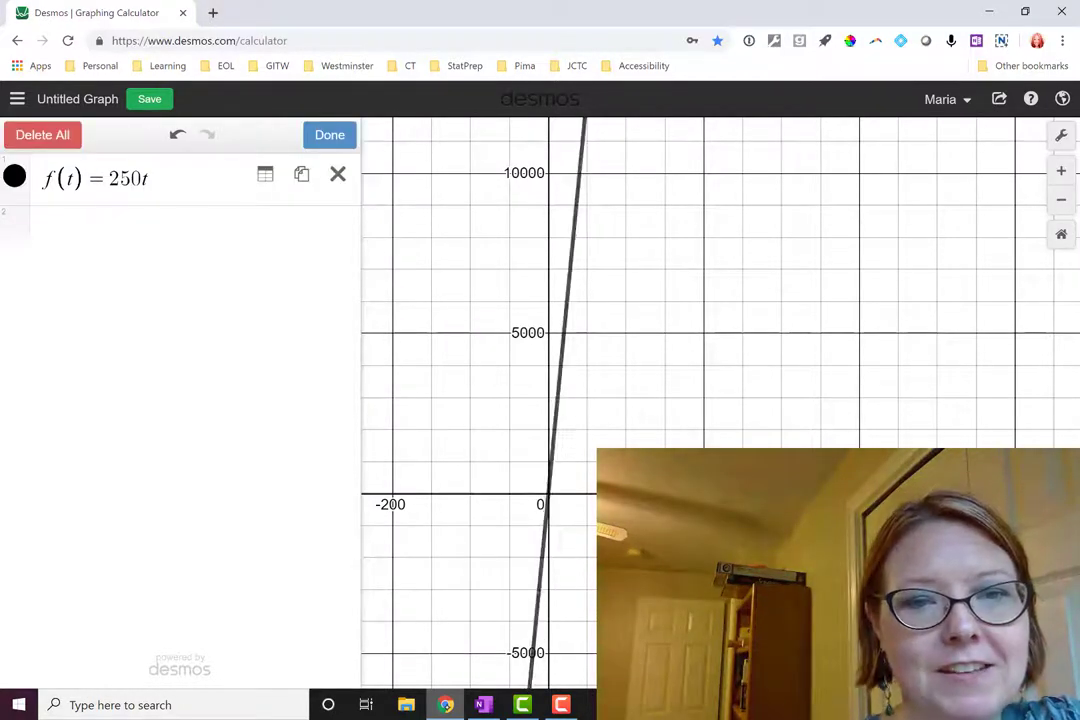
{"action": "left_click", "coordinate": [265, 174]}
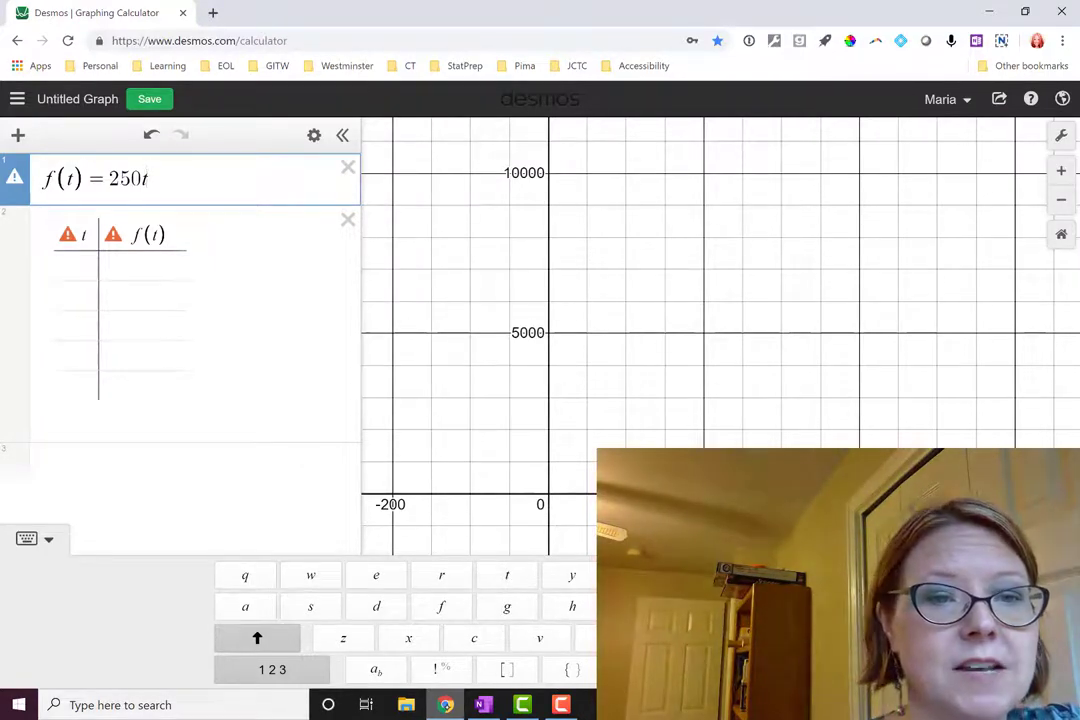
Step: Change the table headers to t₁ and f(t₁), and switch to the troubleshooting tips in OneNote
{"action": "left_click", "coordinate": [85, 235]}
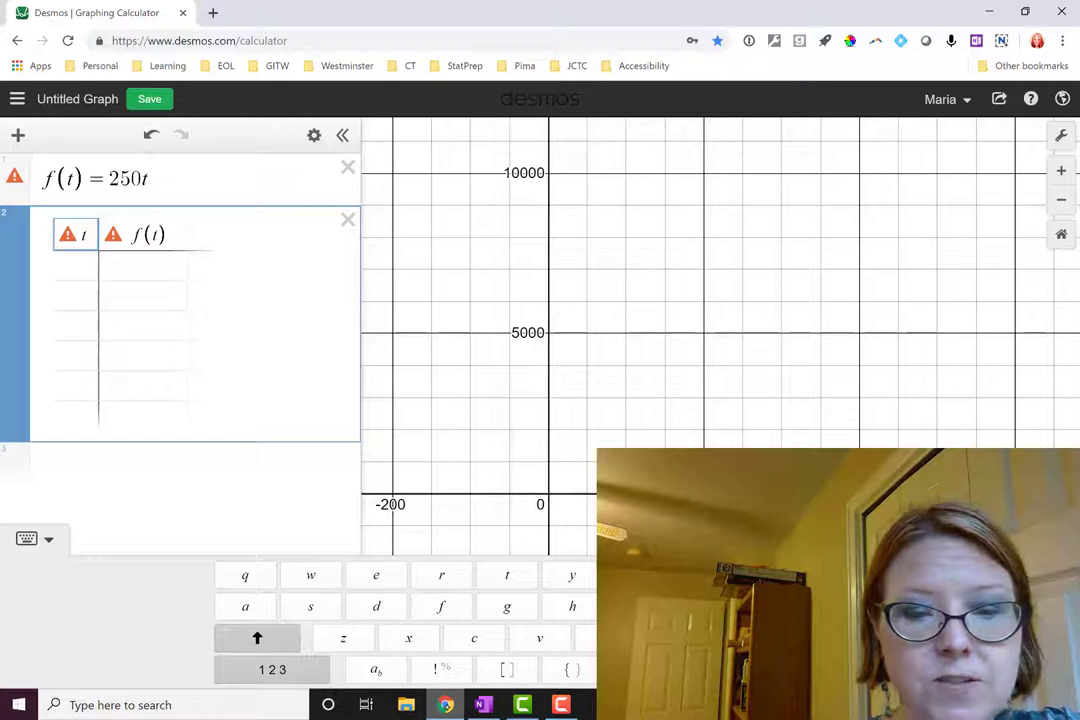
{"action": "left_click", "coordinate": [272, 670]}
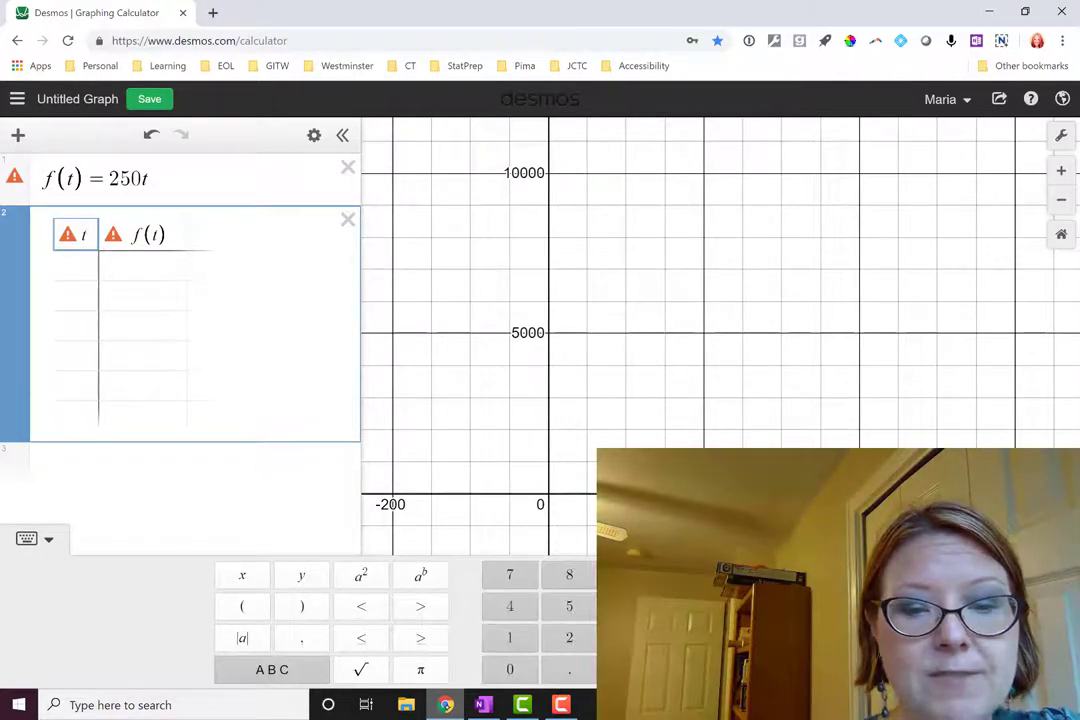
{"action": "type", "text": "t"}
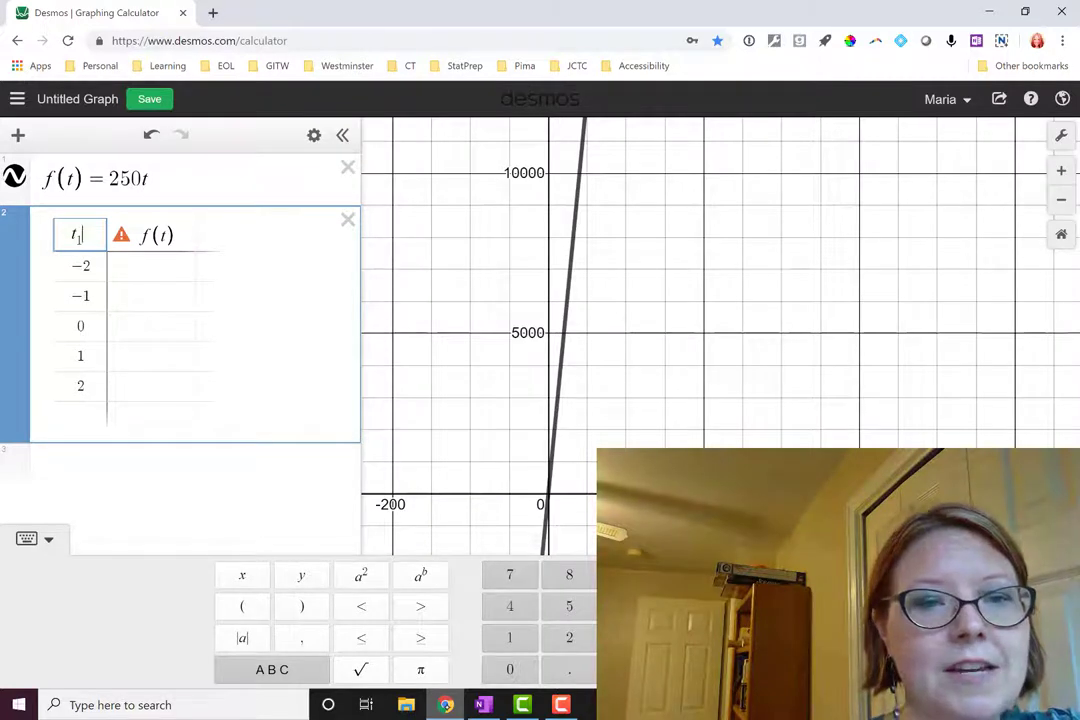
{"action": "left_click", "coordinate": [166, 236]}
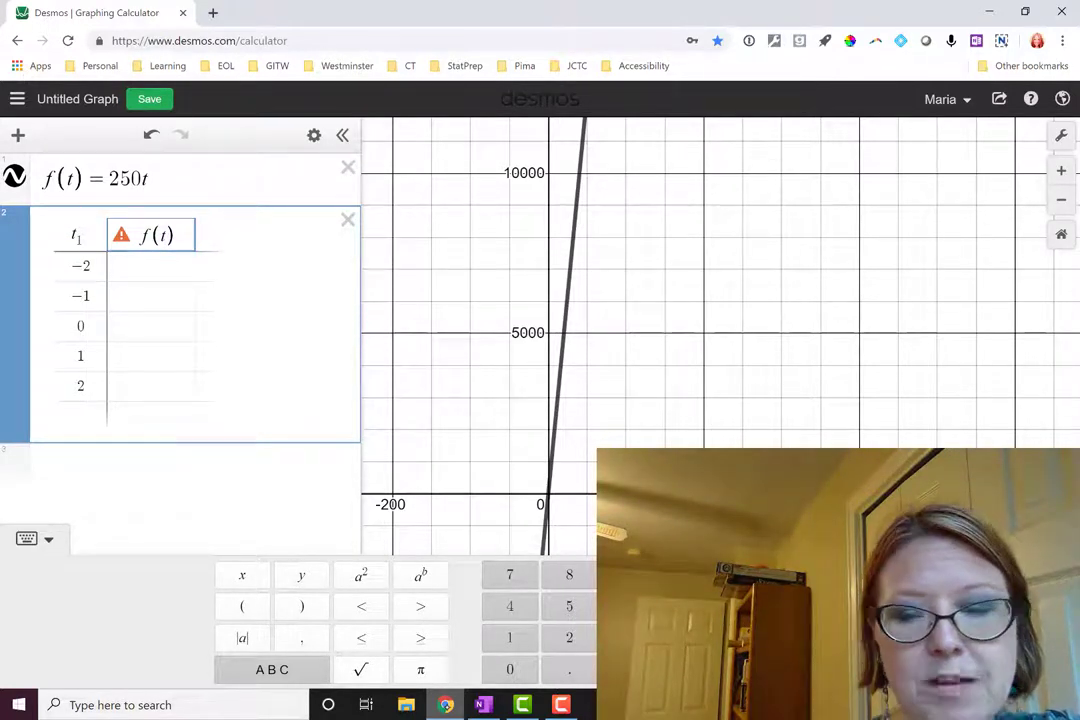
{"action": "type", "text": "1"}
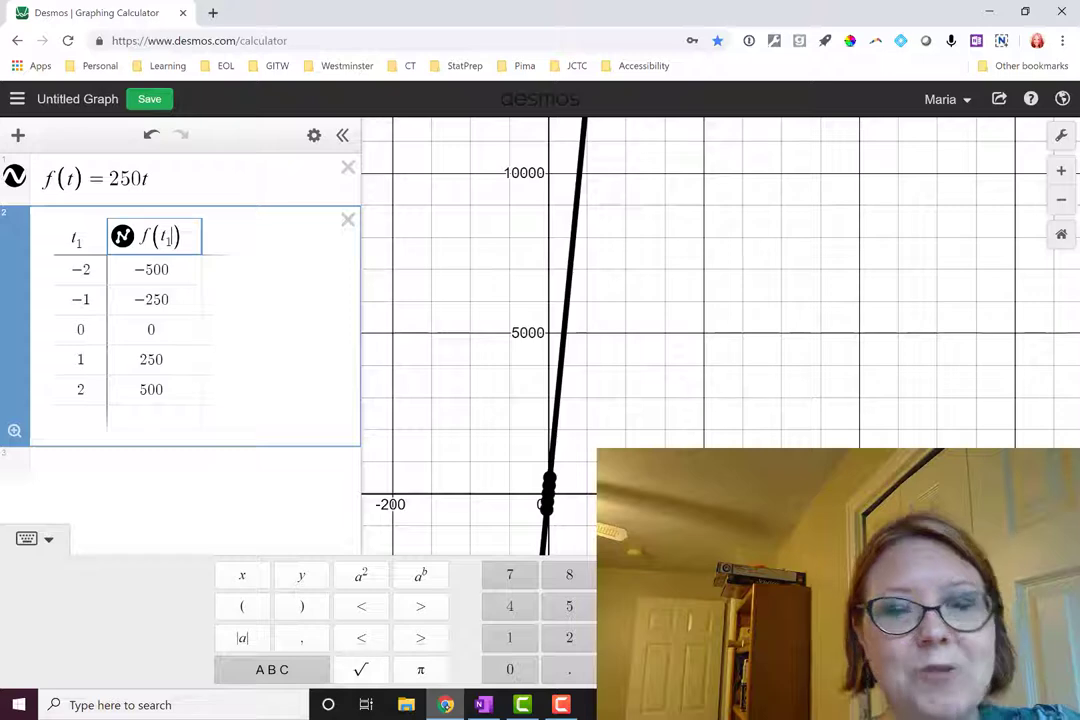
{"action": "key", "text": "alt+Tab"}
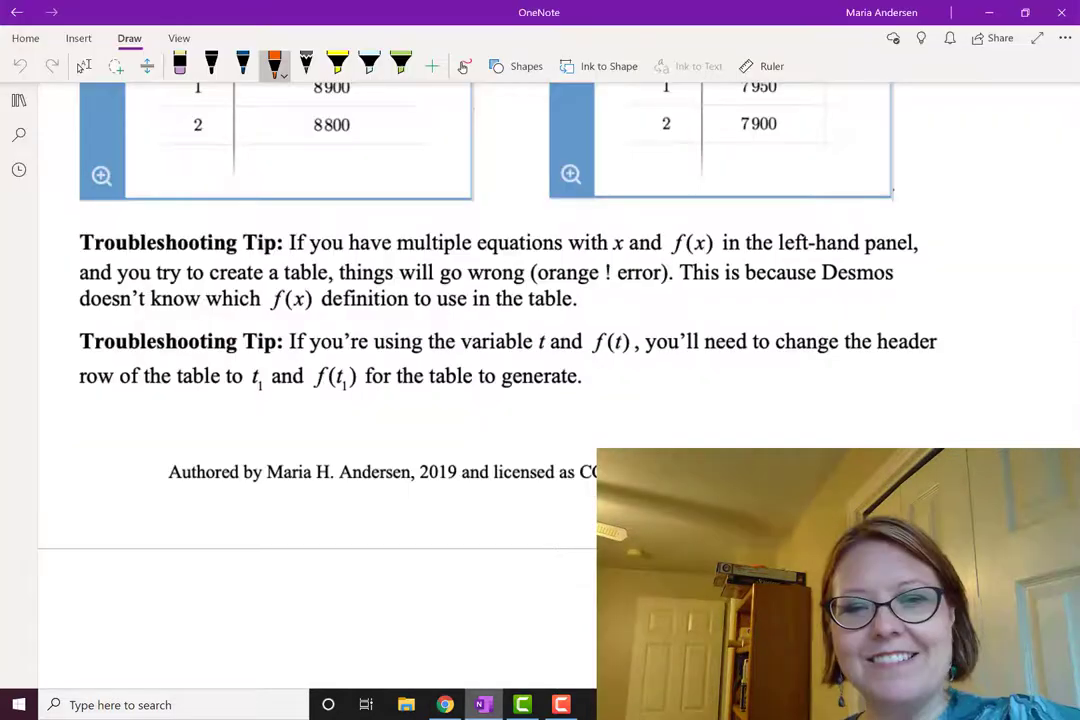